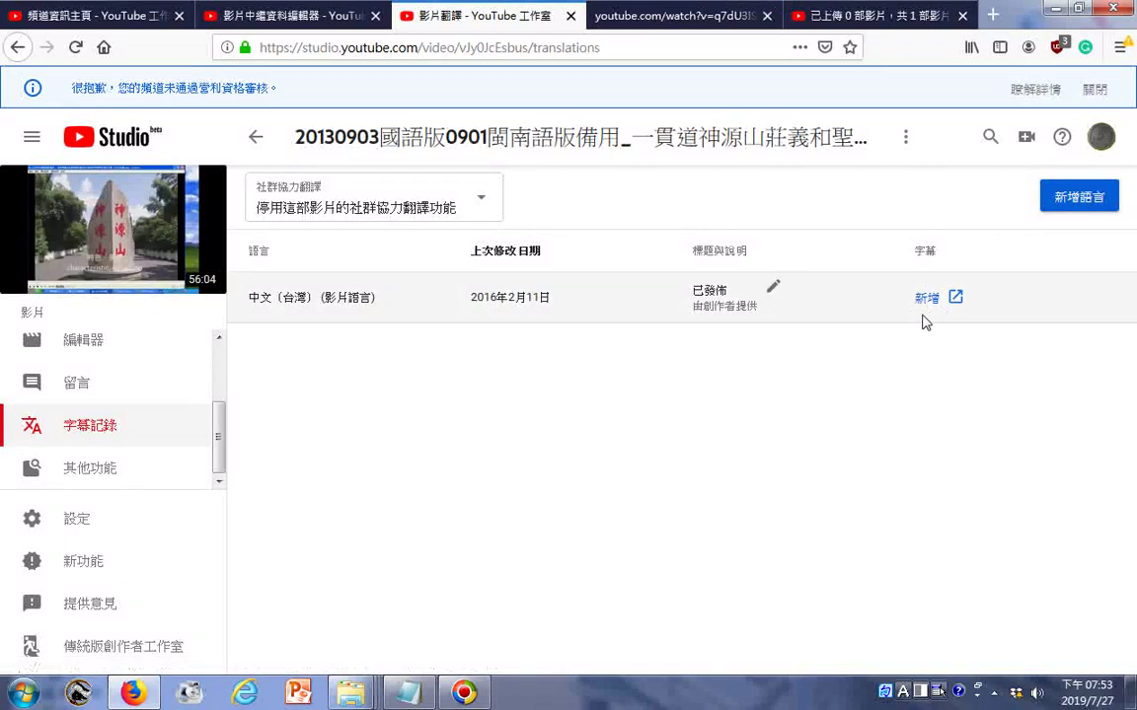
# Step: Start creating new subtitles for the video's 中文（台灣） language and open the caption entry field for input
pyautogui.click(928, 298)
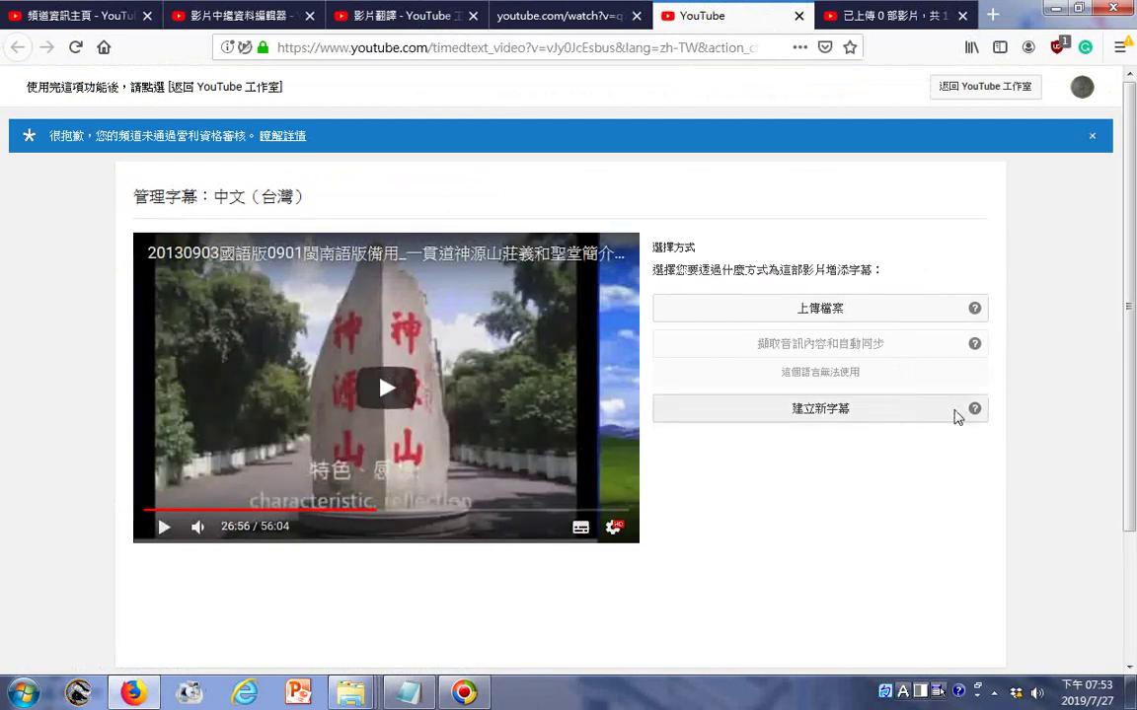
pyautogui.click(956, 416)
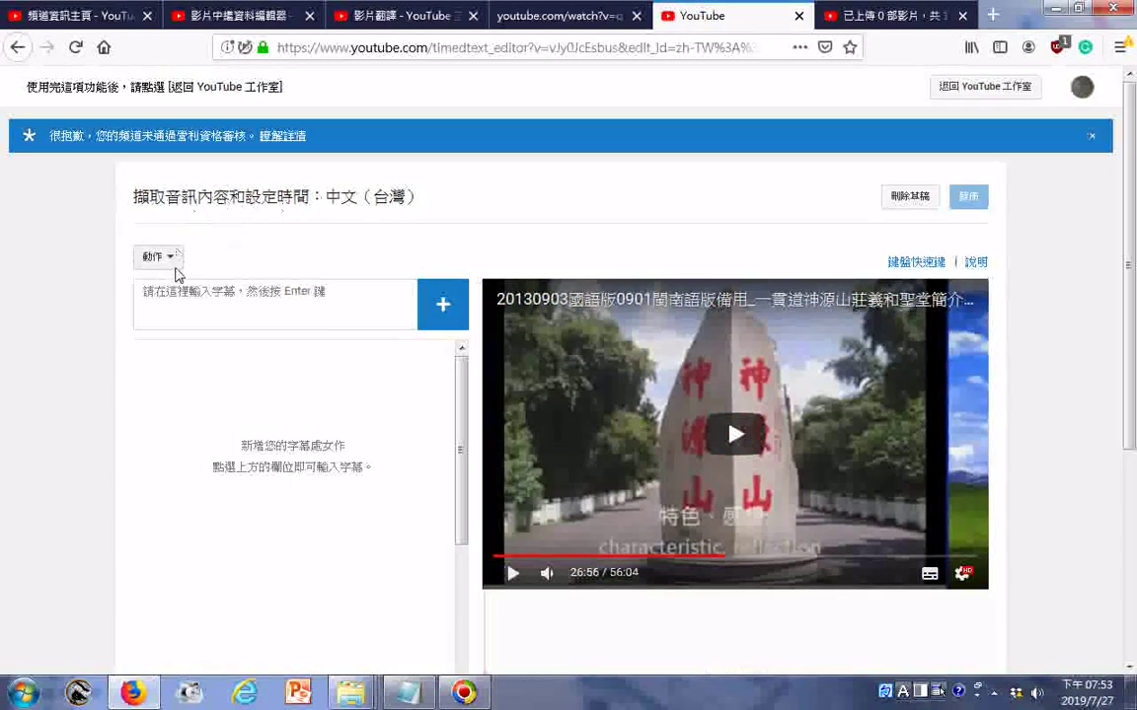
pyautogui.click(194, 314)
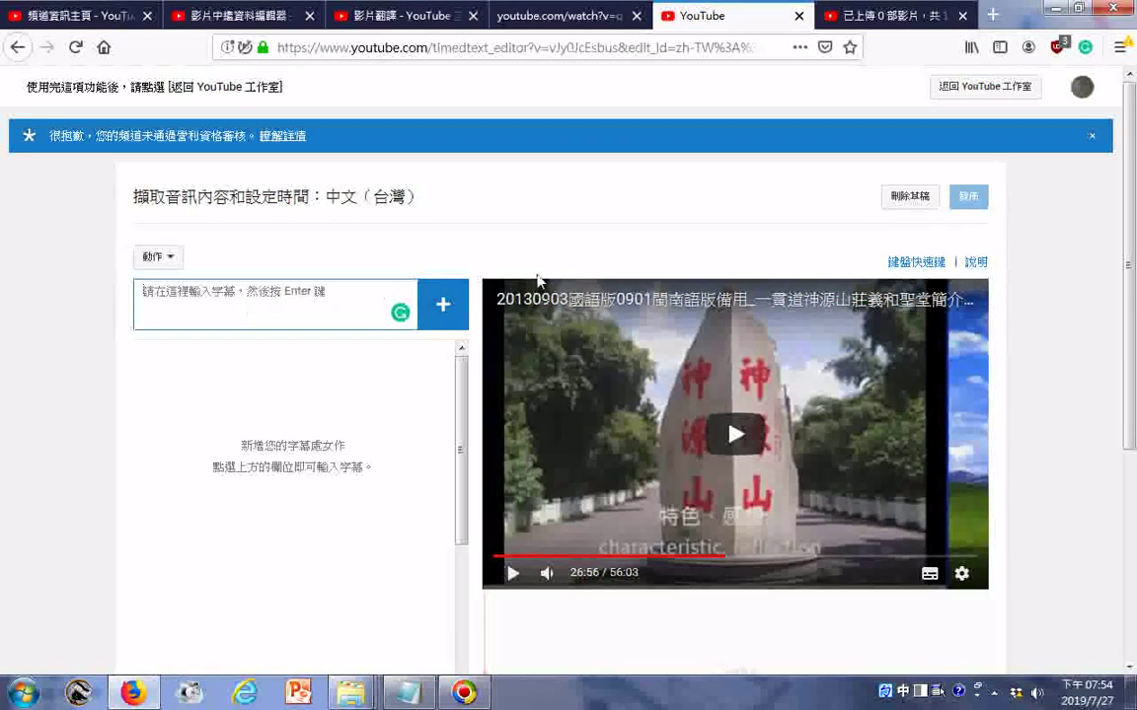
pyautogui.click(296, 471)
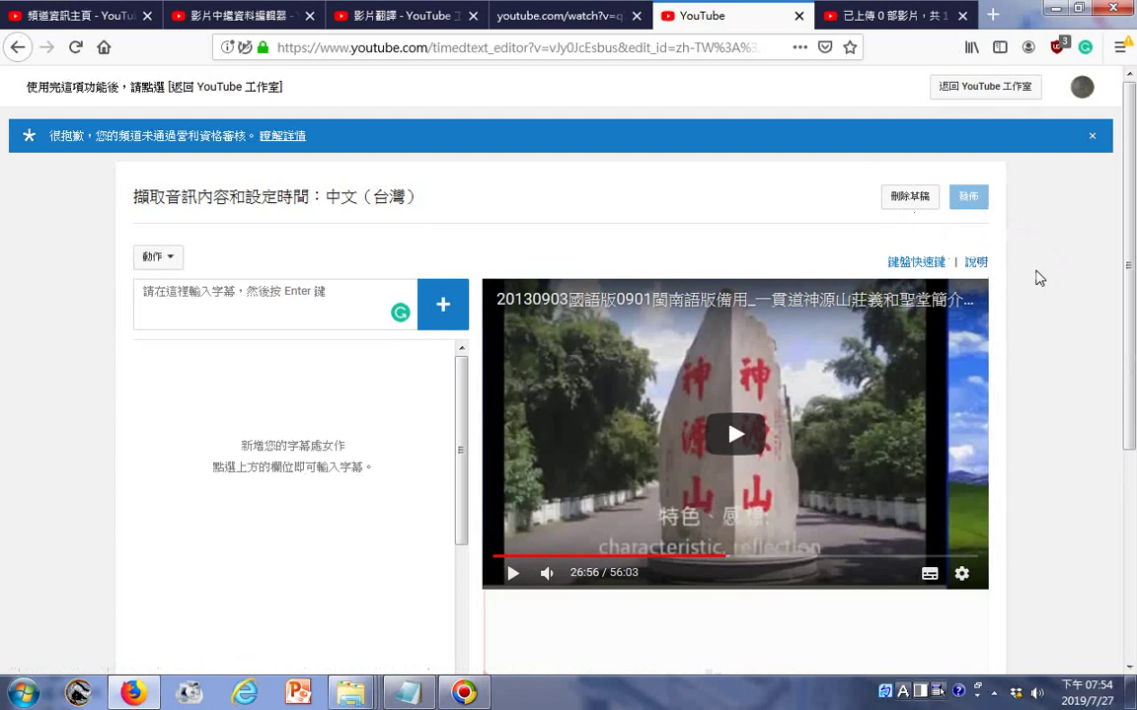
# Step: Paste the English introduction text "I-Kuan-Tao Shen-Yuan Villa Yiho Holy Temple IN BRIEF" into the new caption's entry field
pyautogui.scroll(-2, 1017, 259)
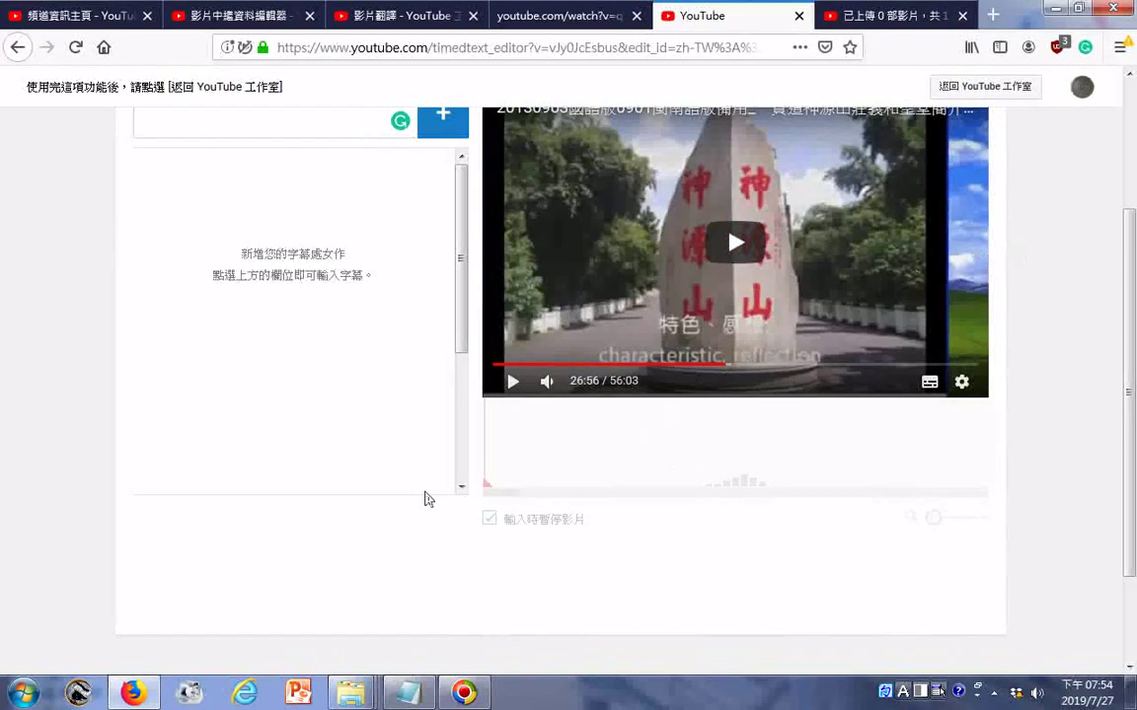
pyautogui.scroll(2, 405, 479)
pyautogui.click(187, 288)
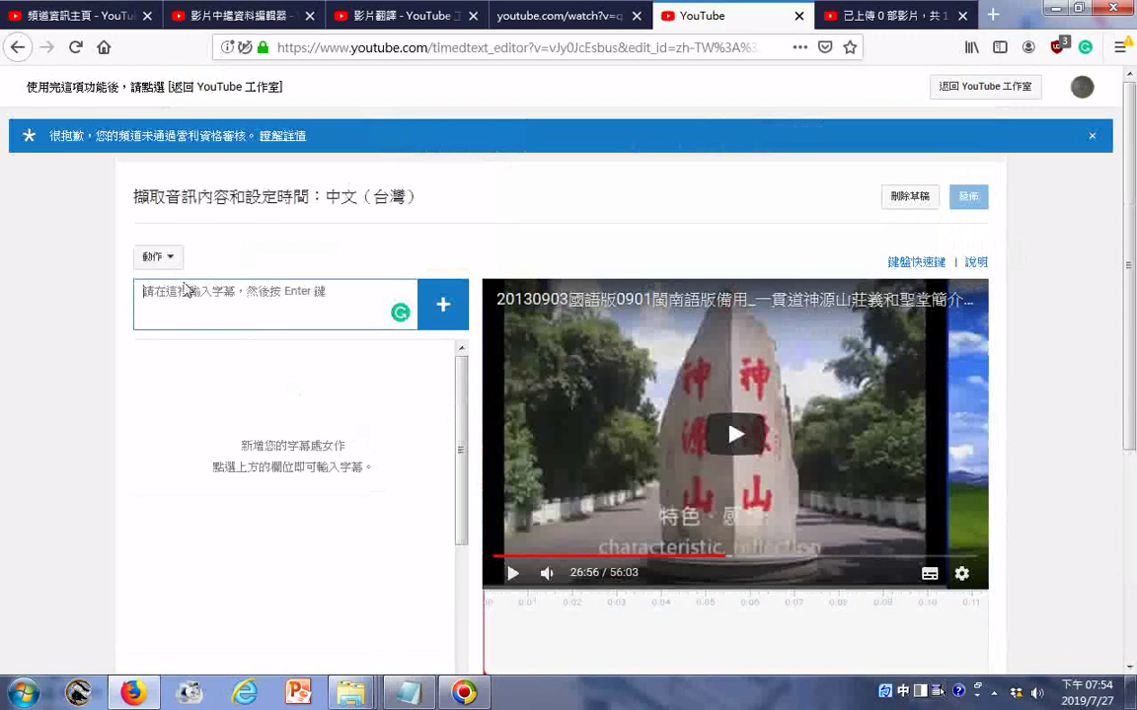
pyautogui.click(172, 258)
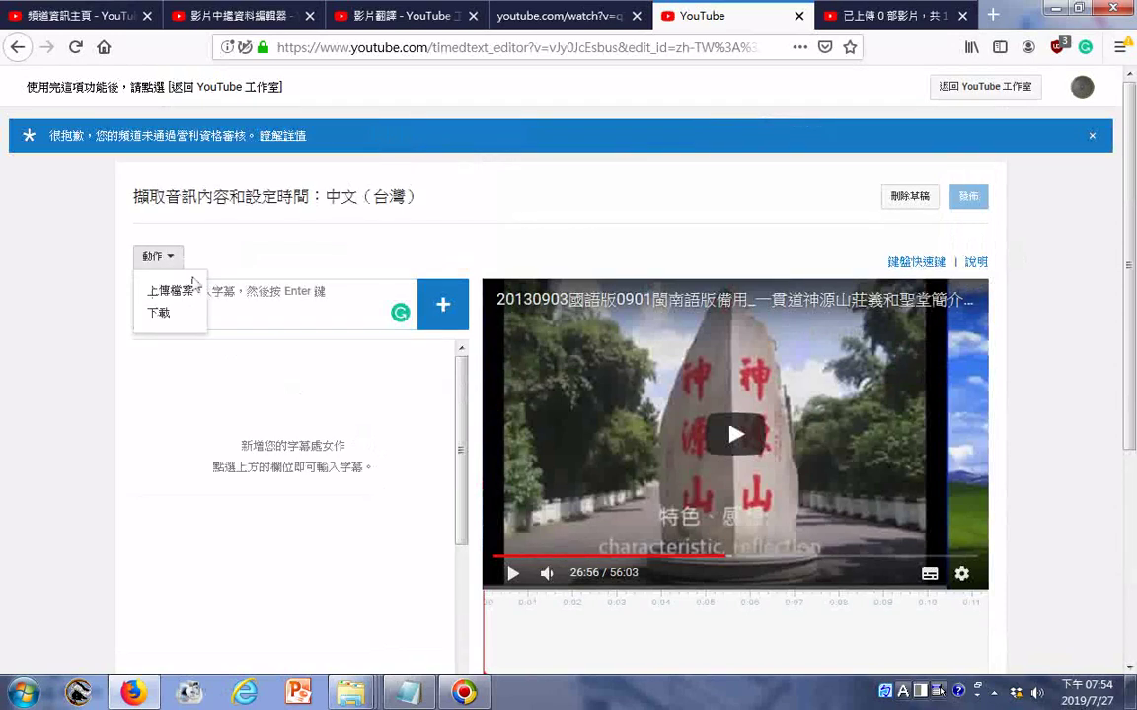
pyautogui.click(223, 293)
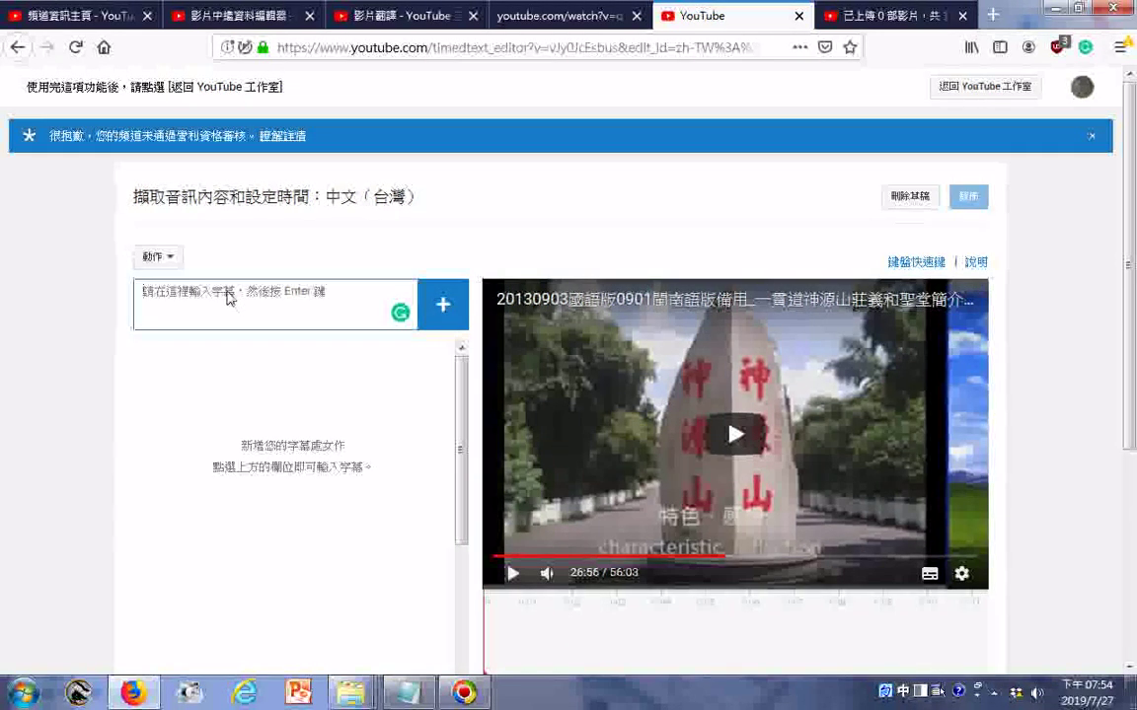
pyautogui.rightClick(226, 298)
pyautogui.click(290, 371)
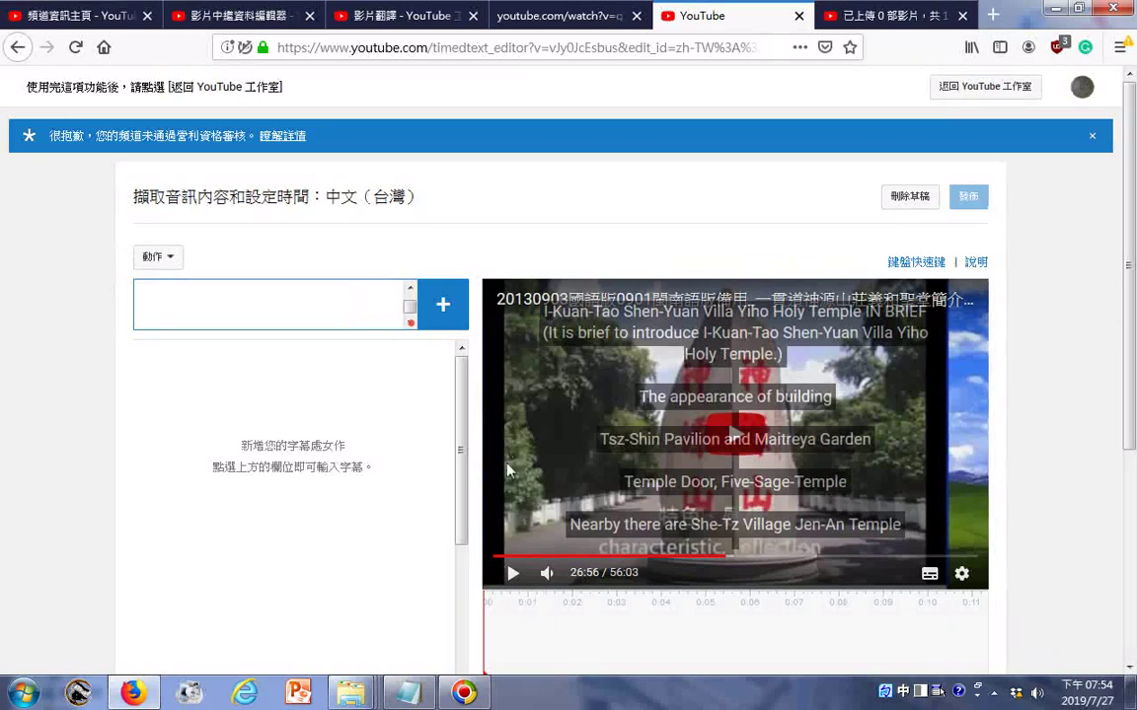
# Step: Return the video to its beginning and review the pasted caption text from its first line
pyautogui.click(481, 558)
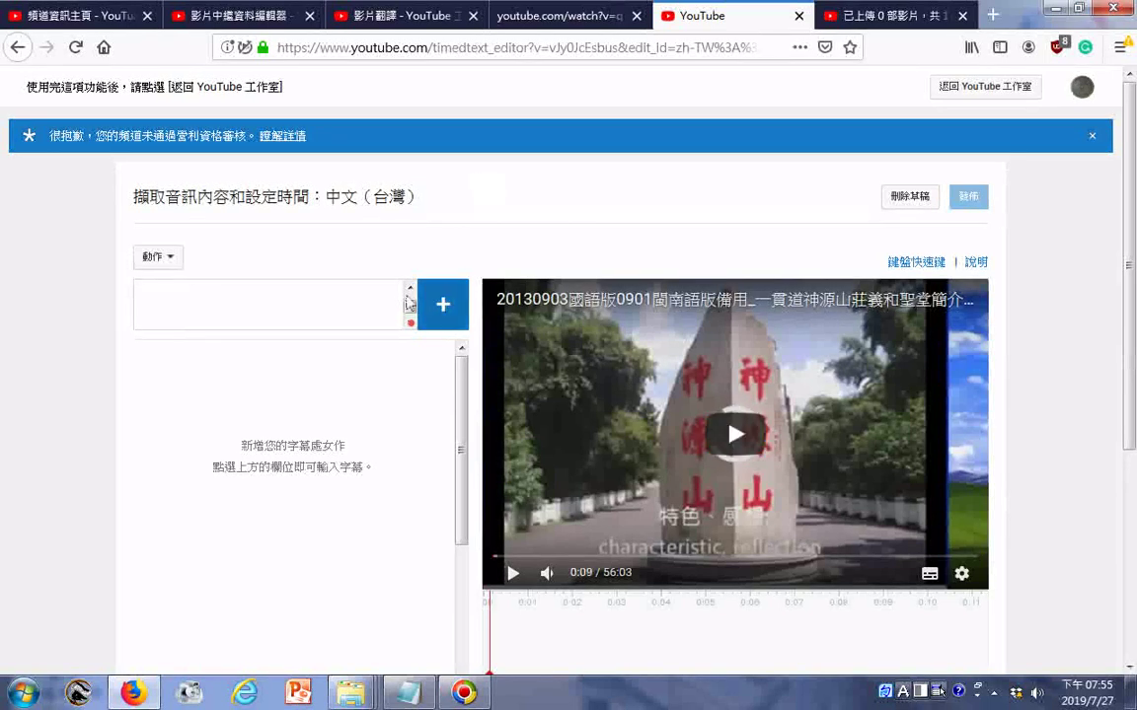
pyautogui.click(412, 293)
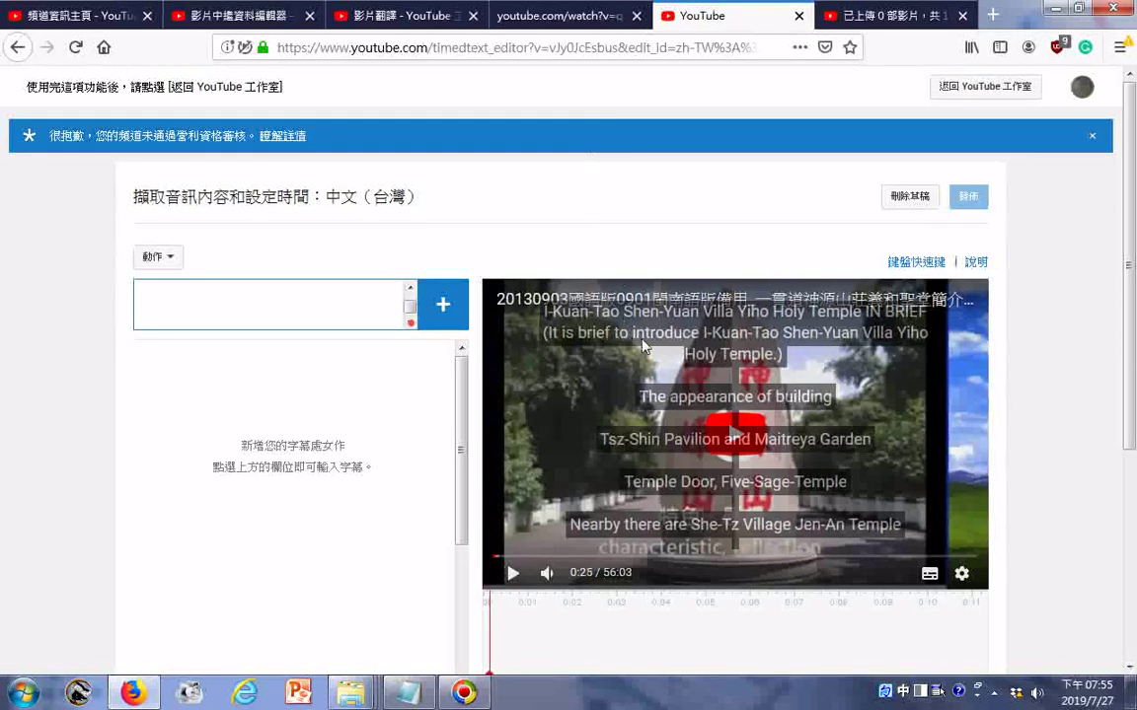
pyautogui.scroll(-2, 688, 439)
pyautogui.scroll(-3, 671, 424)
pyautogui.scroll(3, 629, 387)
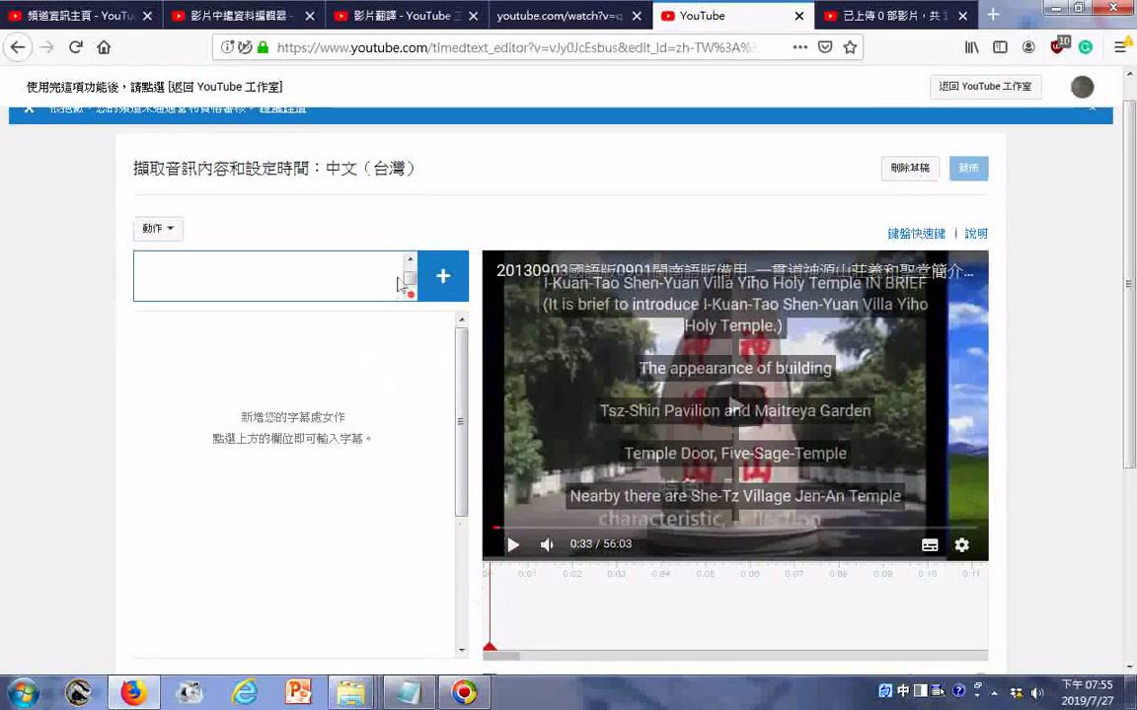
pyautogui.hotkey('ctrl', 'v')
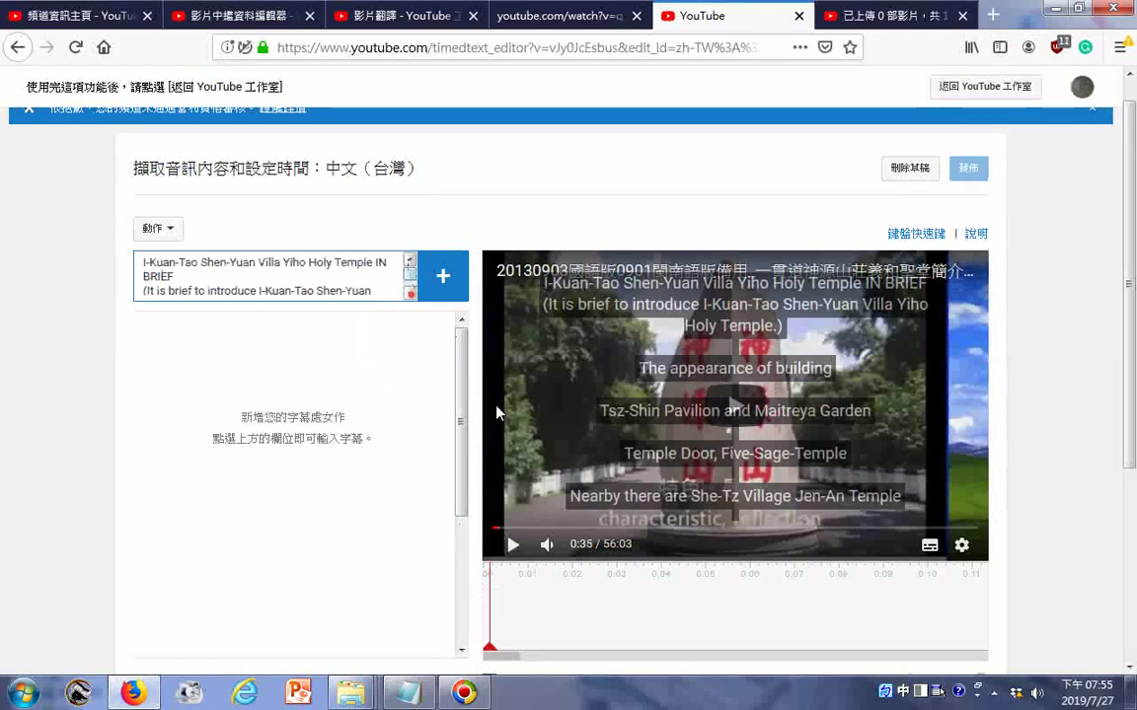
# Step: Set the caption timeline's playhead to about 0:11
pyautogui.click(497, 531)
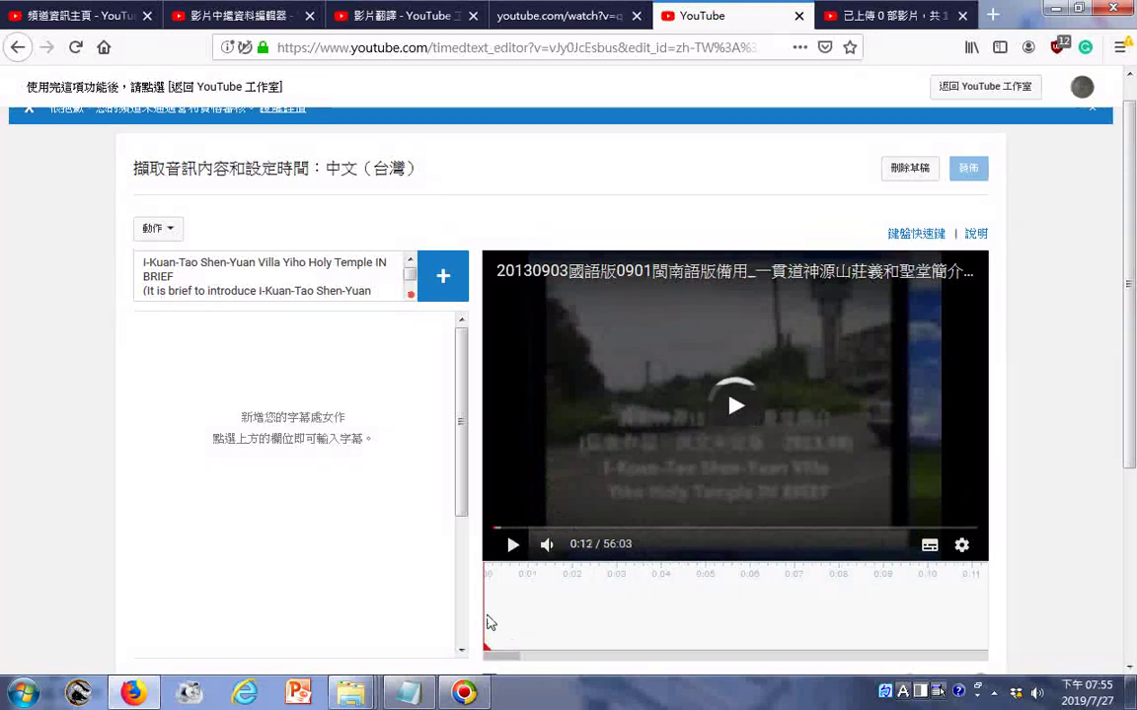
pyautogui.click(489, 623)
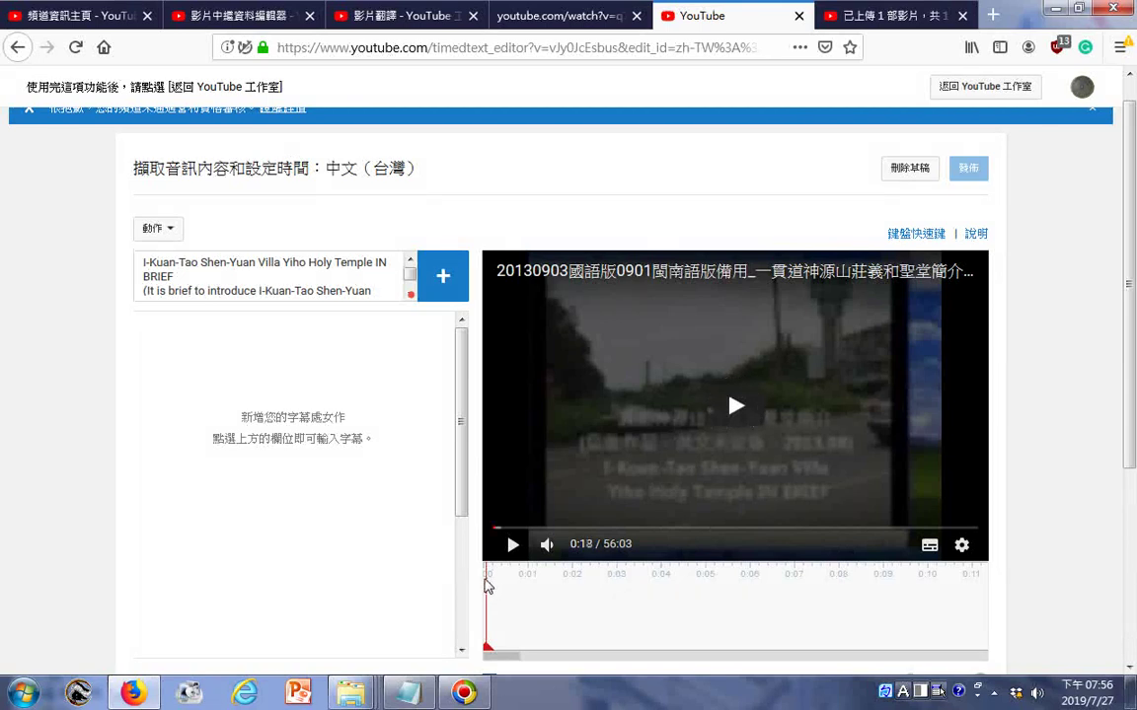
pyautogui.click(489, 592)
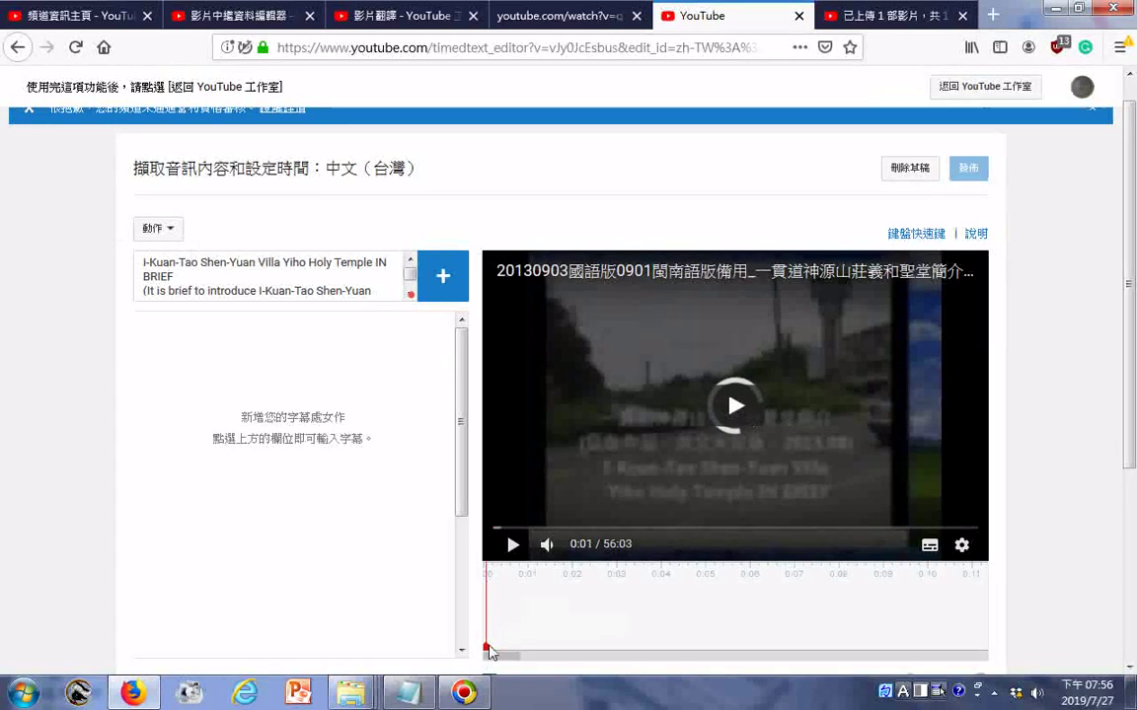
pyautogui.moveTo(490, 652); pyautogui.dragTo(983, 647)
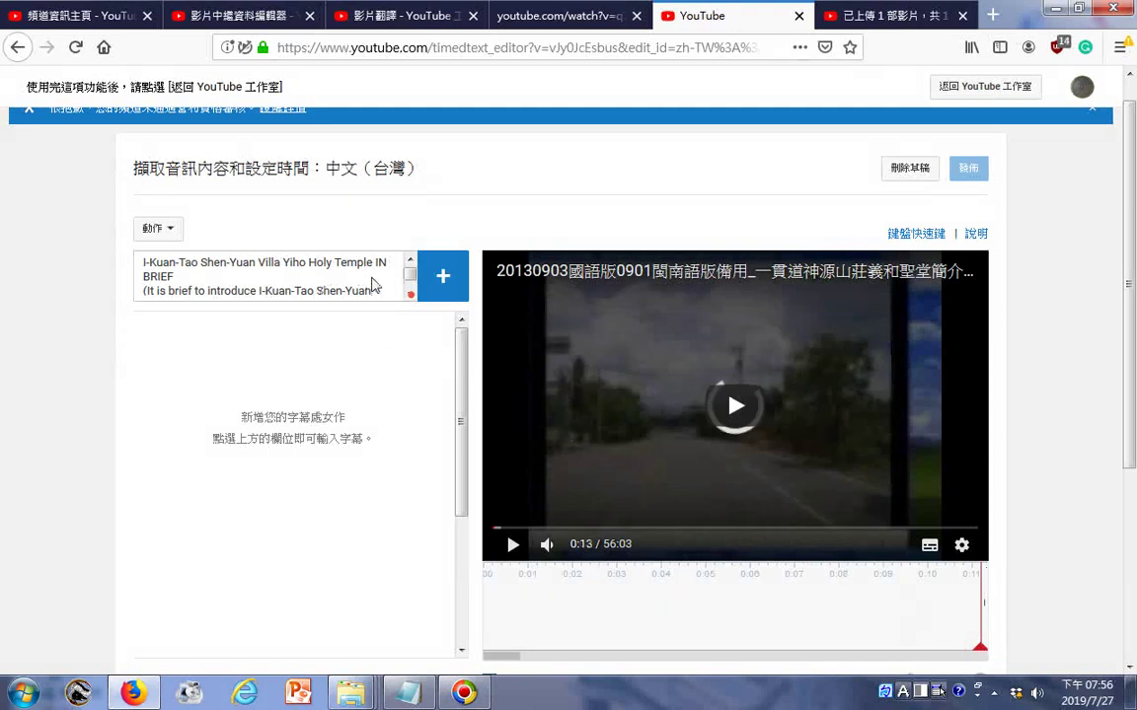
# Step: Recheck the pasted caption text and return the caption timeline and its playhead to 0:00
pyautogui.click(418, 294)
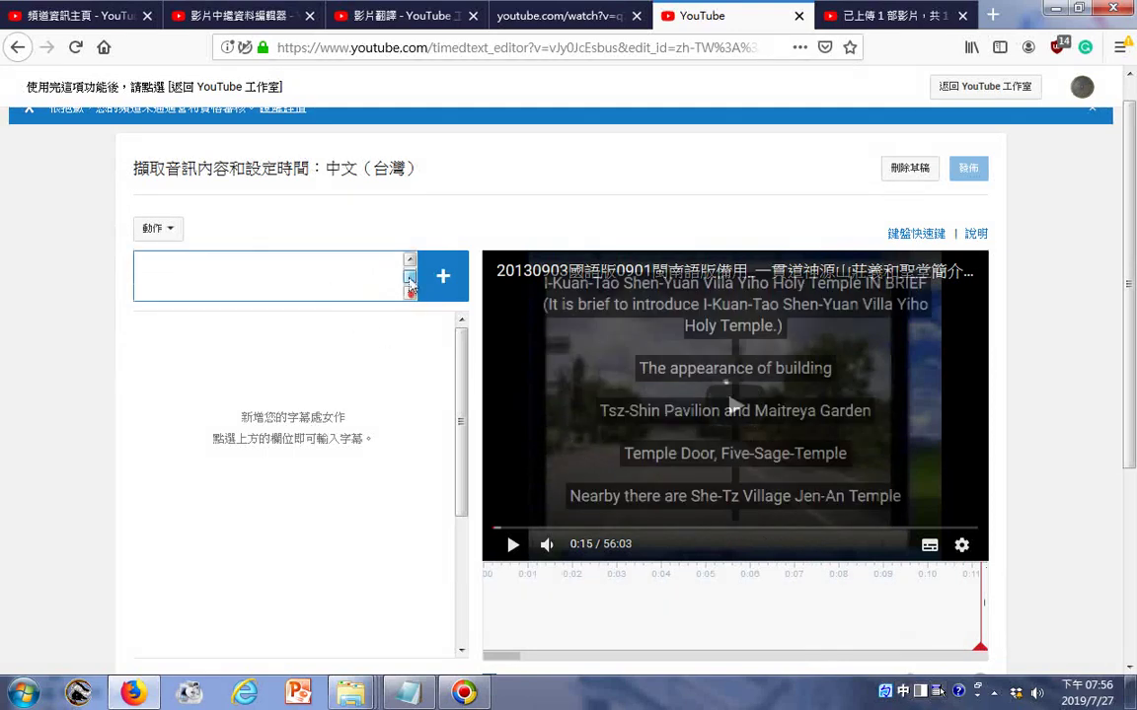
pyautogui.hotkey('ctrl', 'v')
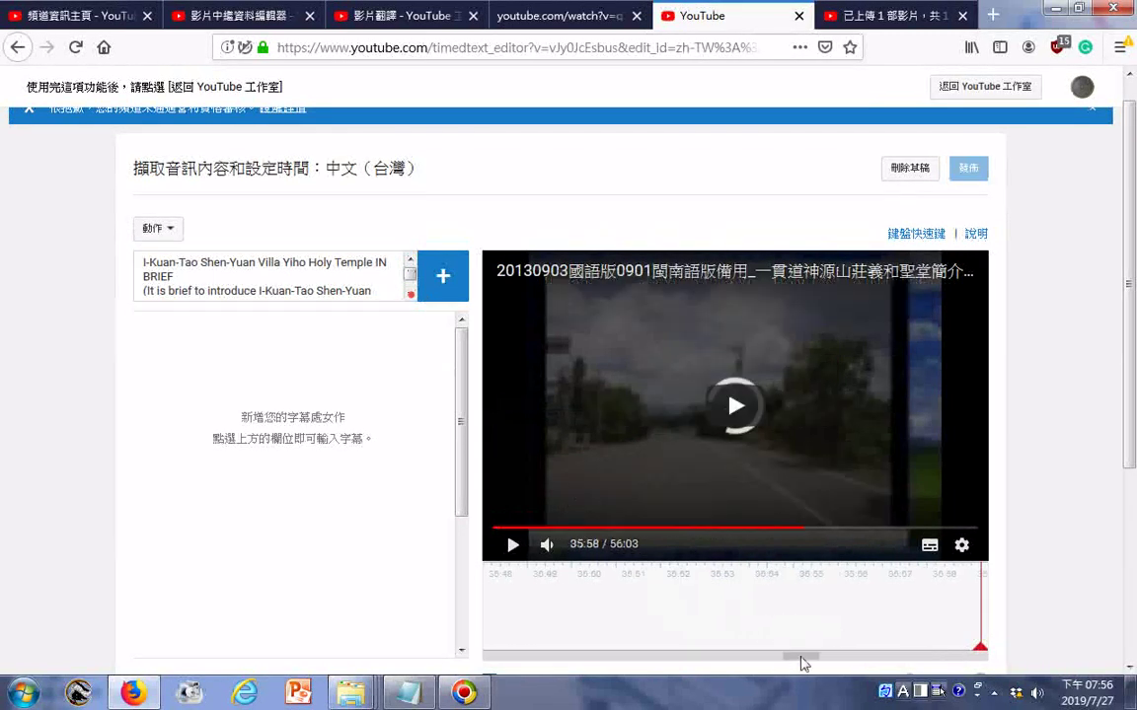
pyautogui.click(775, 656)
pyautogui.moveTo(750, 657); pyautogui.dragTo(488, 667)
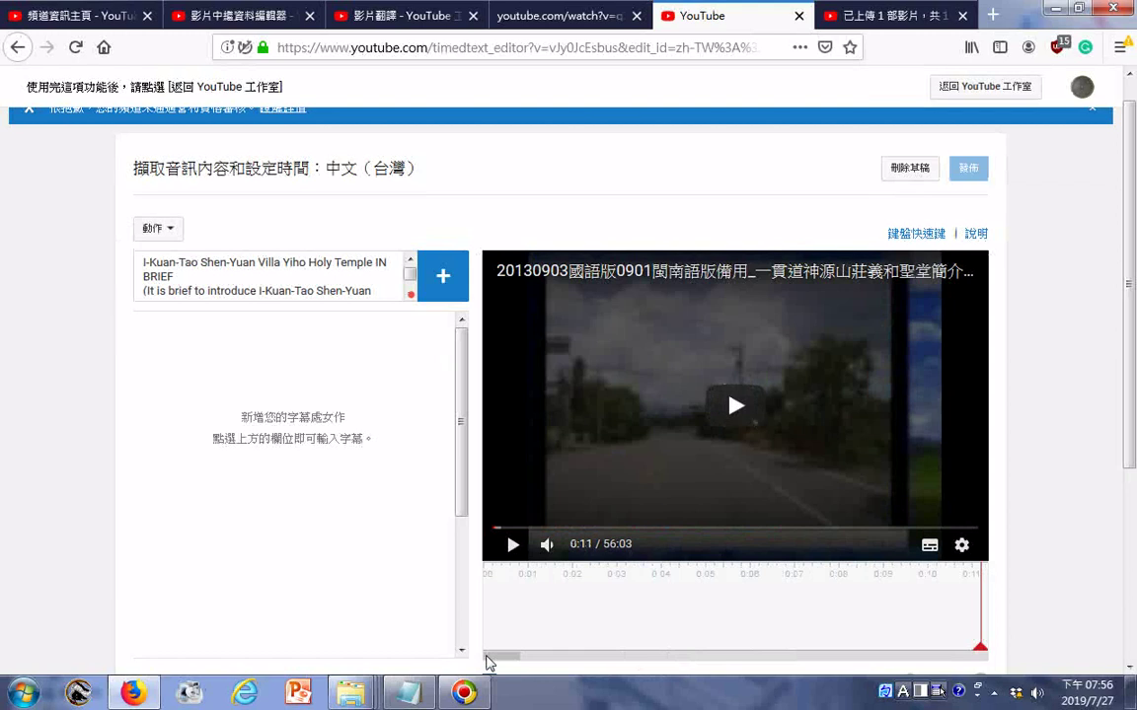
pyautogui.moveTo(981, 650); pyautogui.dragTo(464, 649)
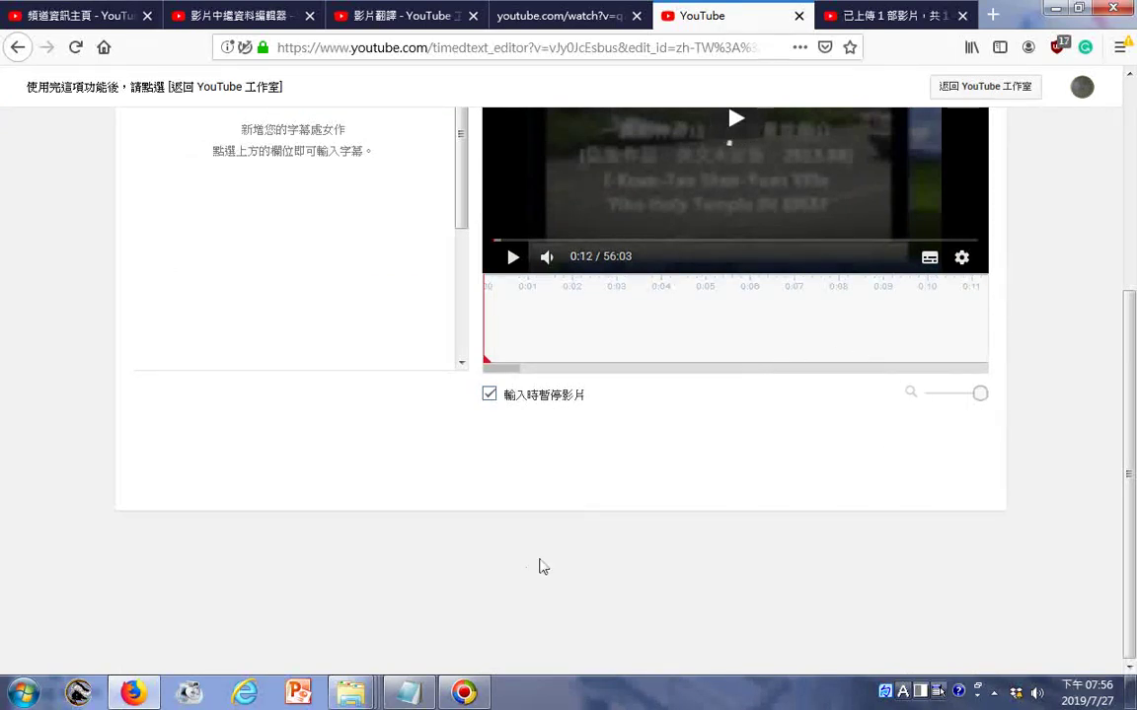
# Step: Examine the timeline's zoom and pause-while-typing options and the caption list below the entry field
pyautogui.scroll(3, 446, 523)
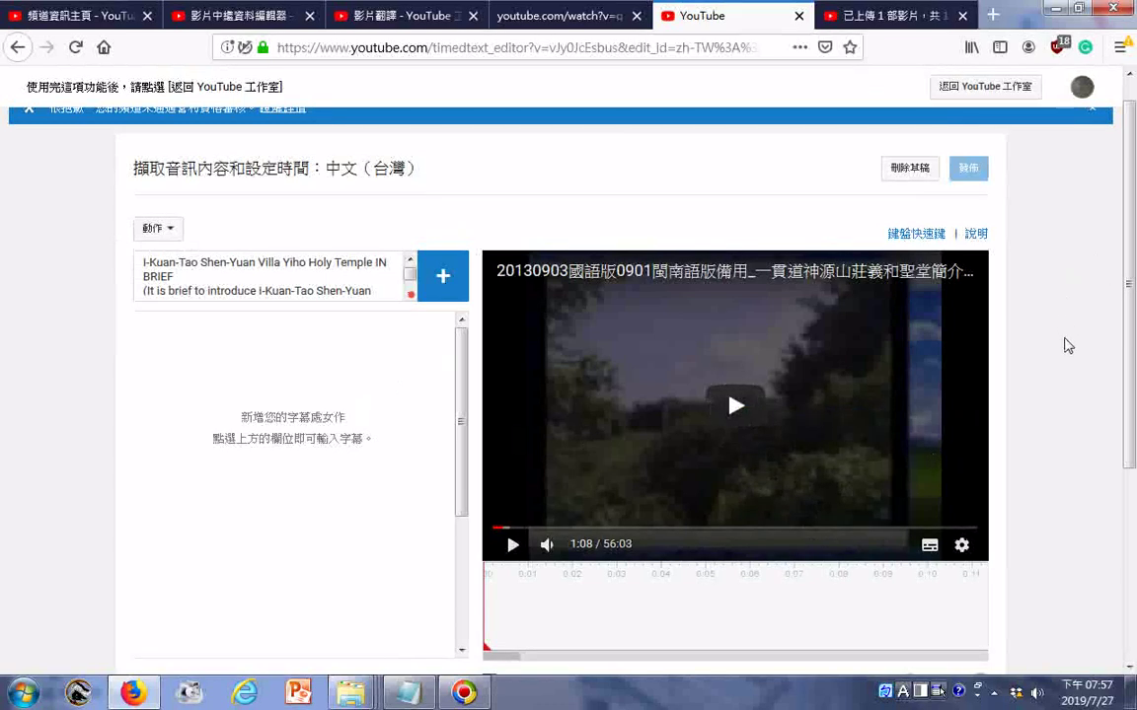
pyautogui.scroll(-3, 1043, 431)
pyautogui.scroll(3, 1043, 431)
pyautogui.scroll(-3, 1040, 431)
pyautogui.moveTo(953, 397); pyautogui.dragTo(1007, 405)
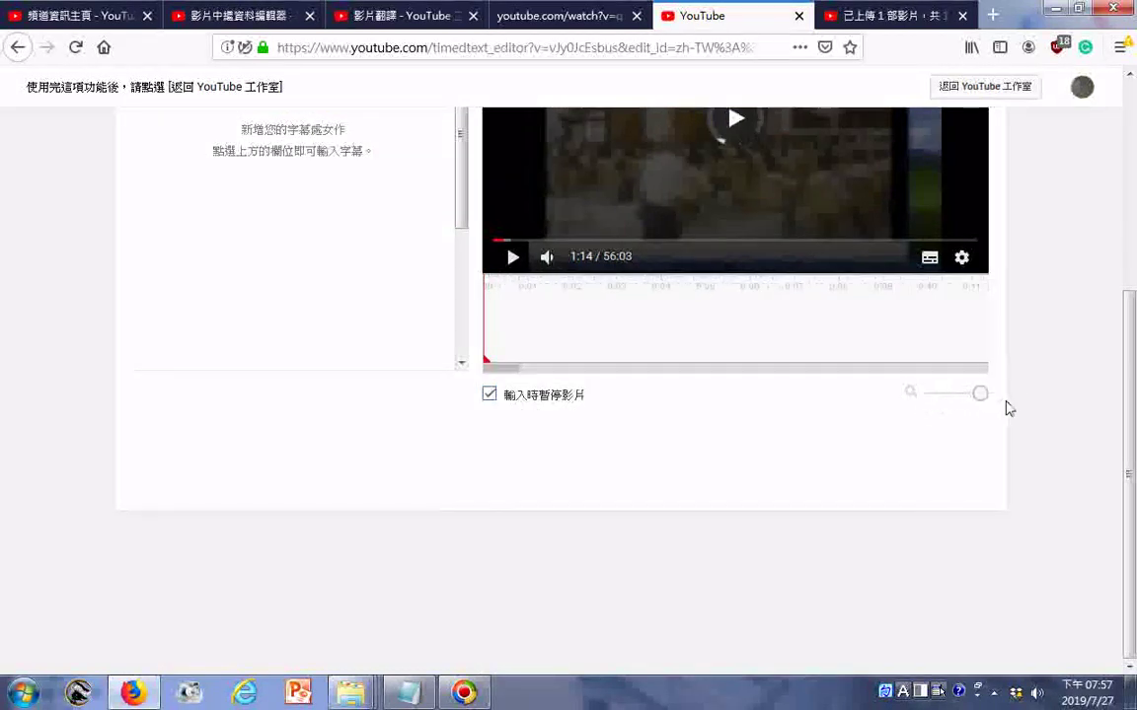
pyautogui.scroll(3, 1027, 406)
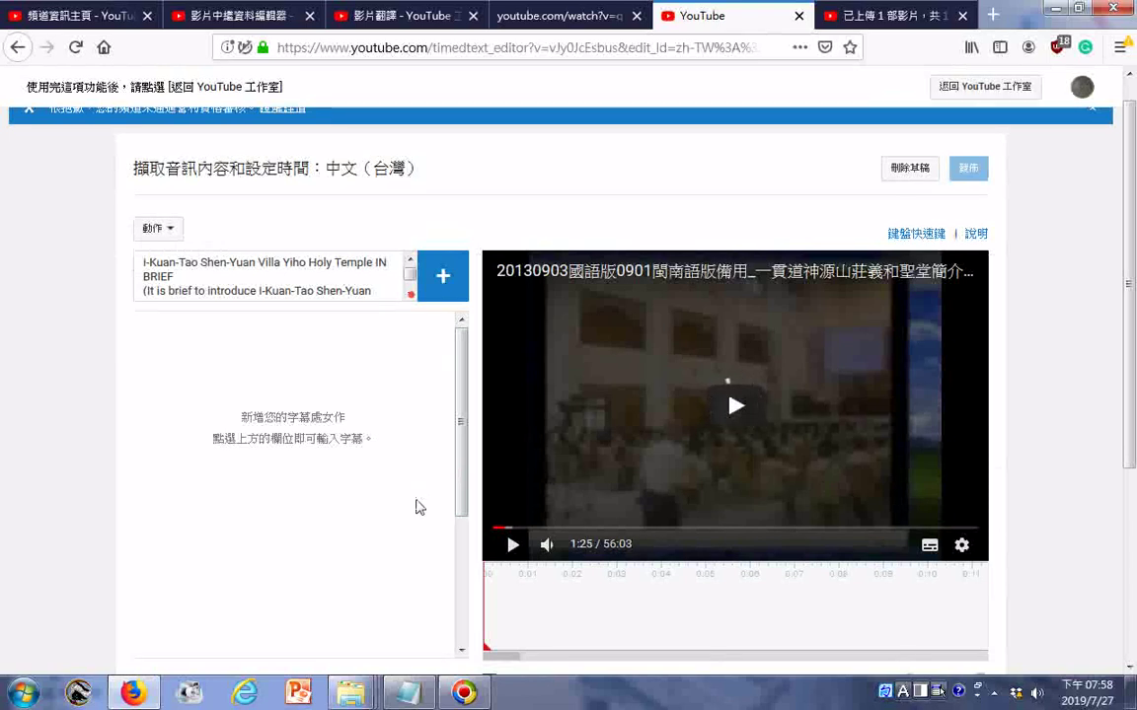
pyautogui.scroll(-5, 415, 507)
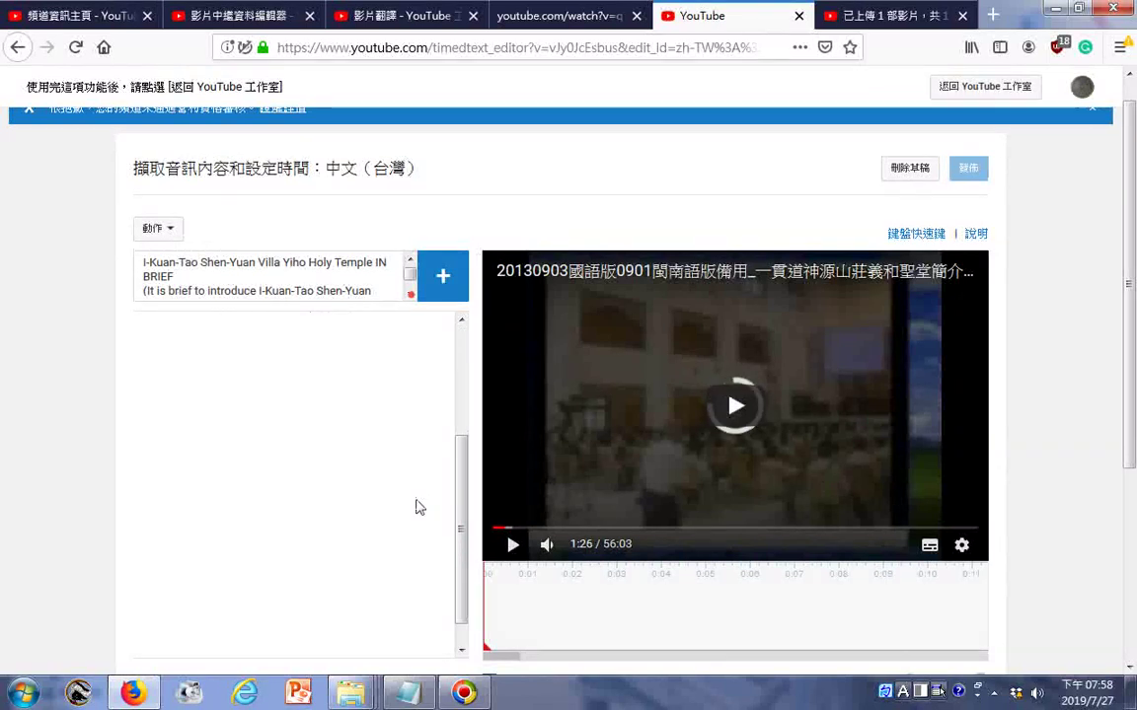
pyautogui.scroll(5, 416, 507)
pyautogui.scroll(1, 437, 525)
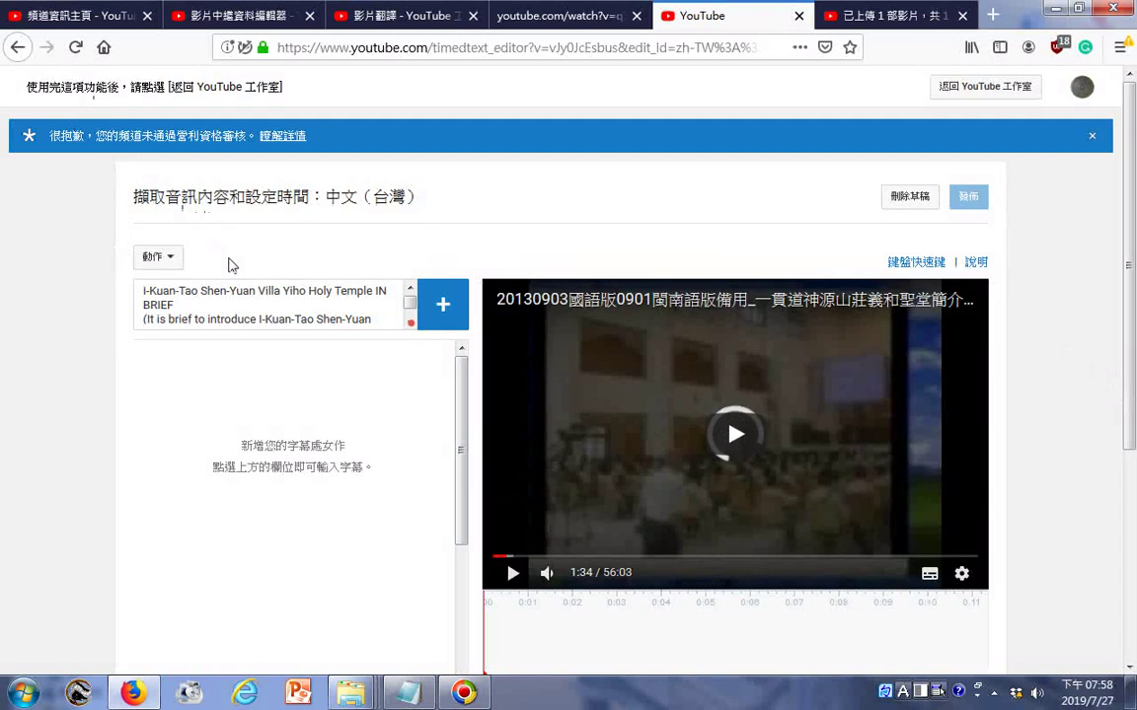
# Step: Open the monetization review notice's 瞭解詳情 help page in a new browser tab and switch to it
pyautogui.rightClick(294, 136)
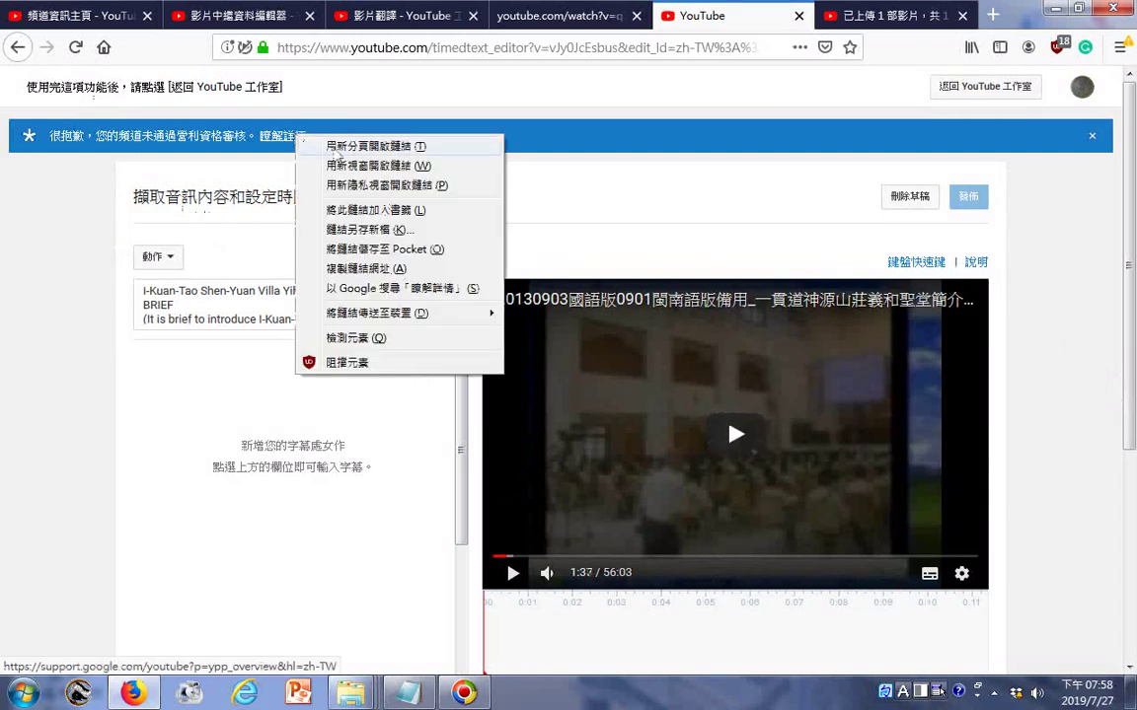
pyautogui.click(326, 147)
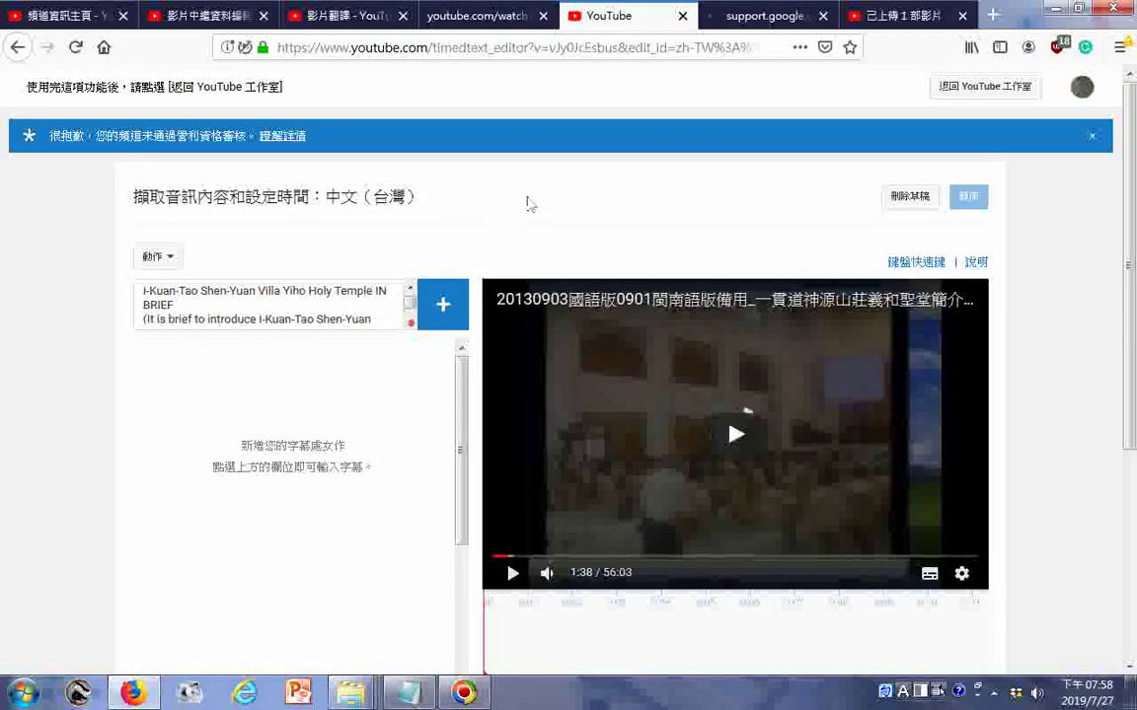
pyautogui.click(740, 15)
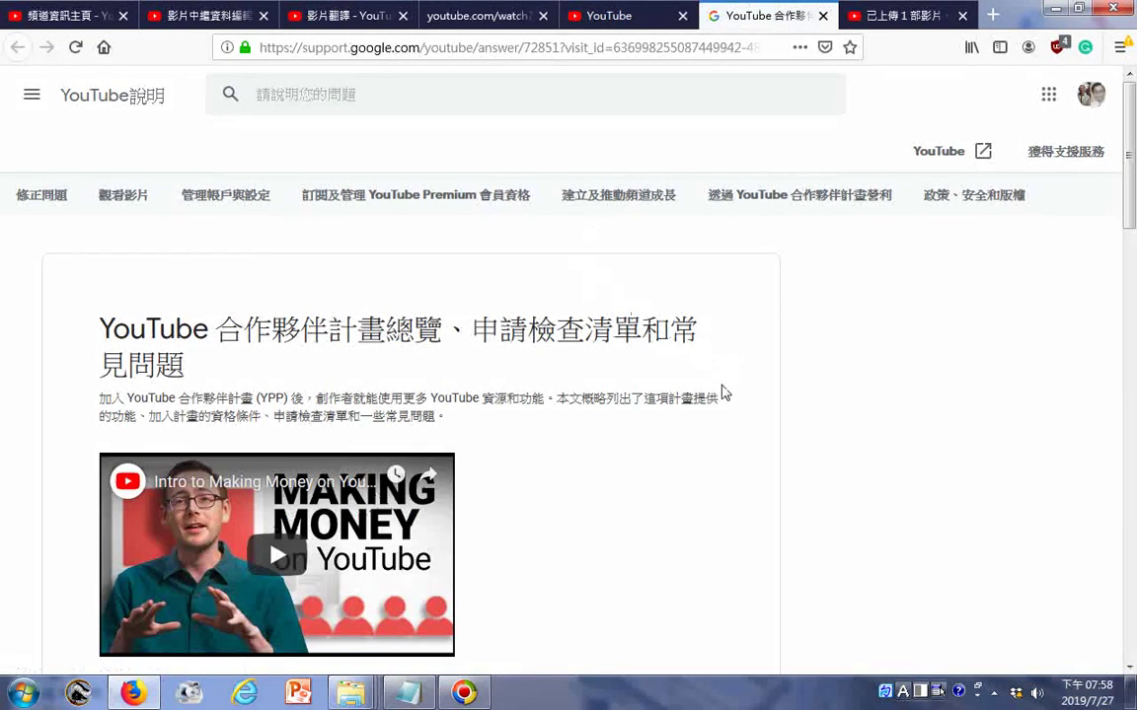
# Step: Read through the YouTube Partner Program page's eligibility rules, application checklist, review process and application FAQ
pyautogui.scroll(-5, 721, 394)
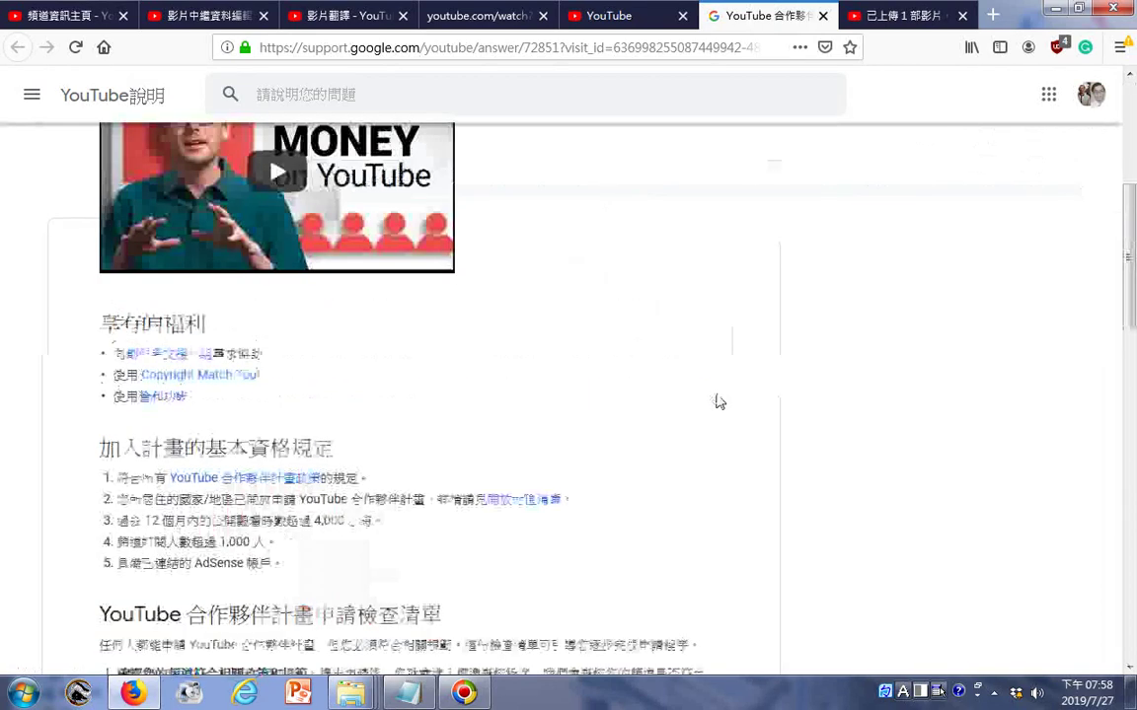
pyautogui.scroll(-3, 720, 402)
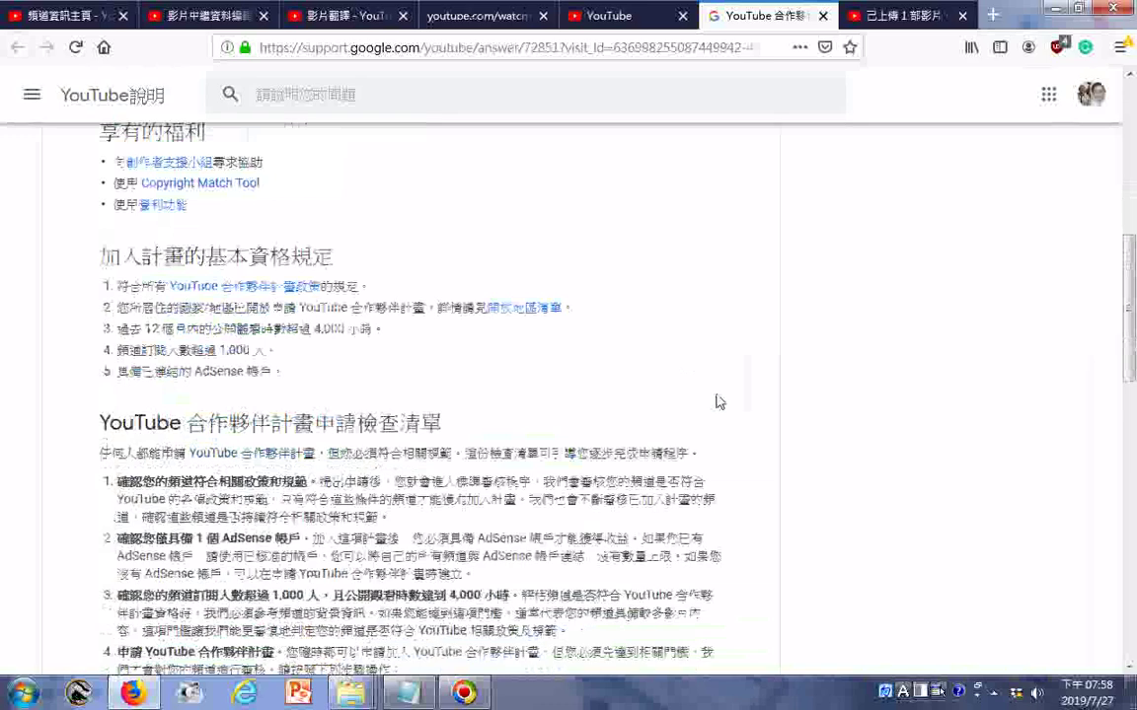
pyautogui.scroll(-5, 720, 402)
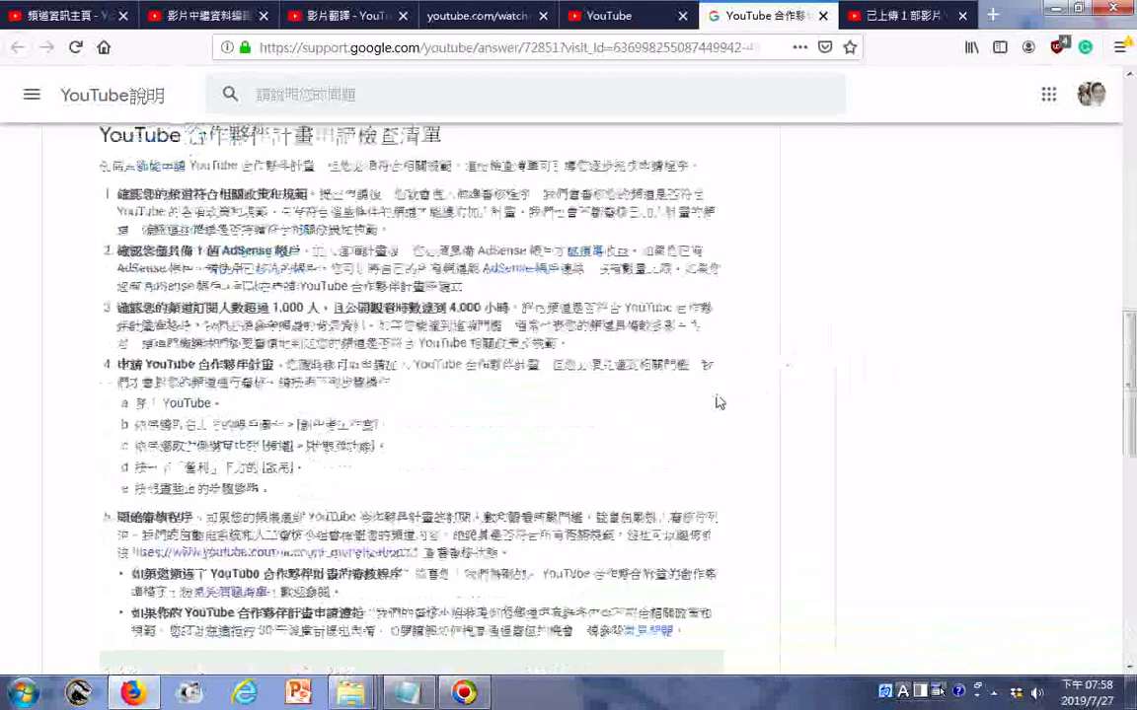
pyautogui.scroll(-10, 720, 401)
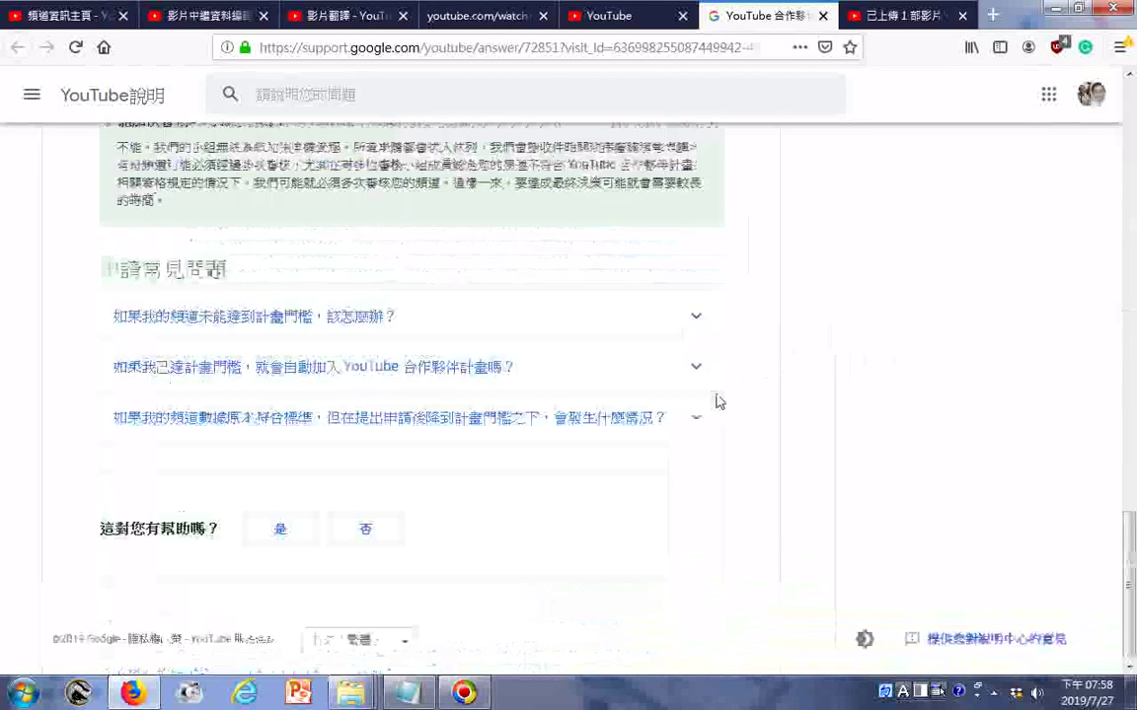
pyautogui.scroll(4, 719, 401)
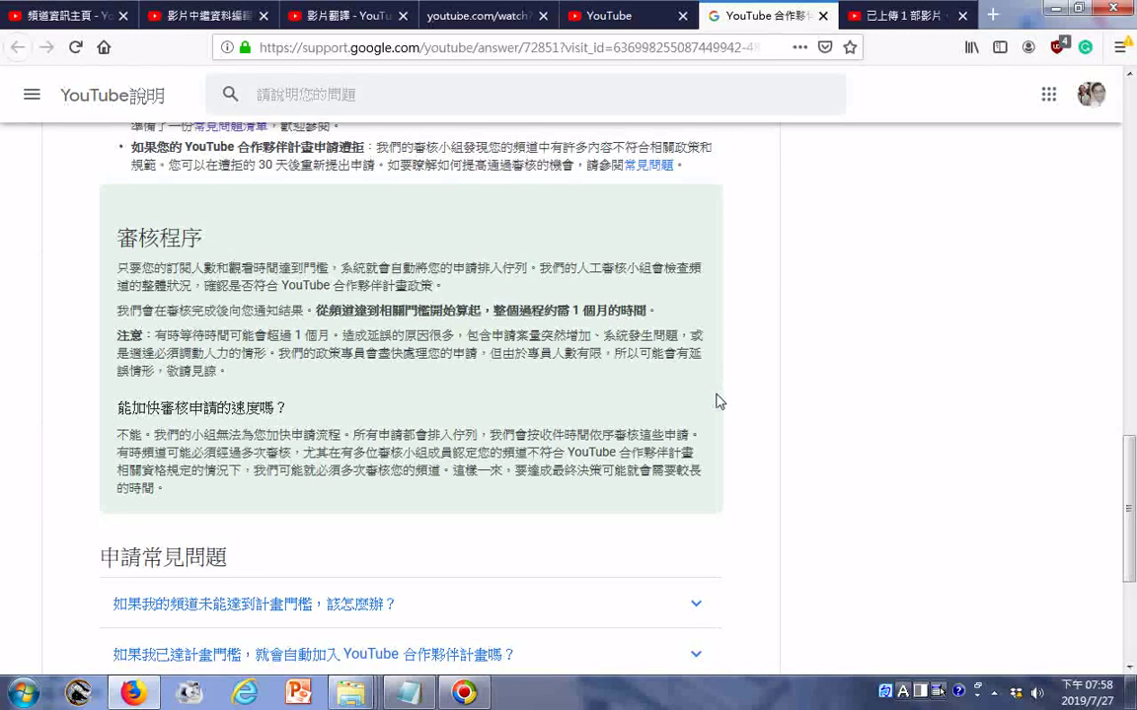
pyautogui.scroll(-3, 719, 401)
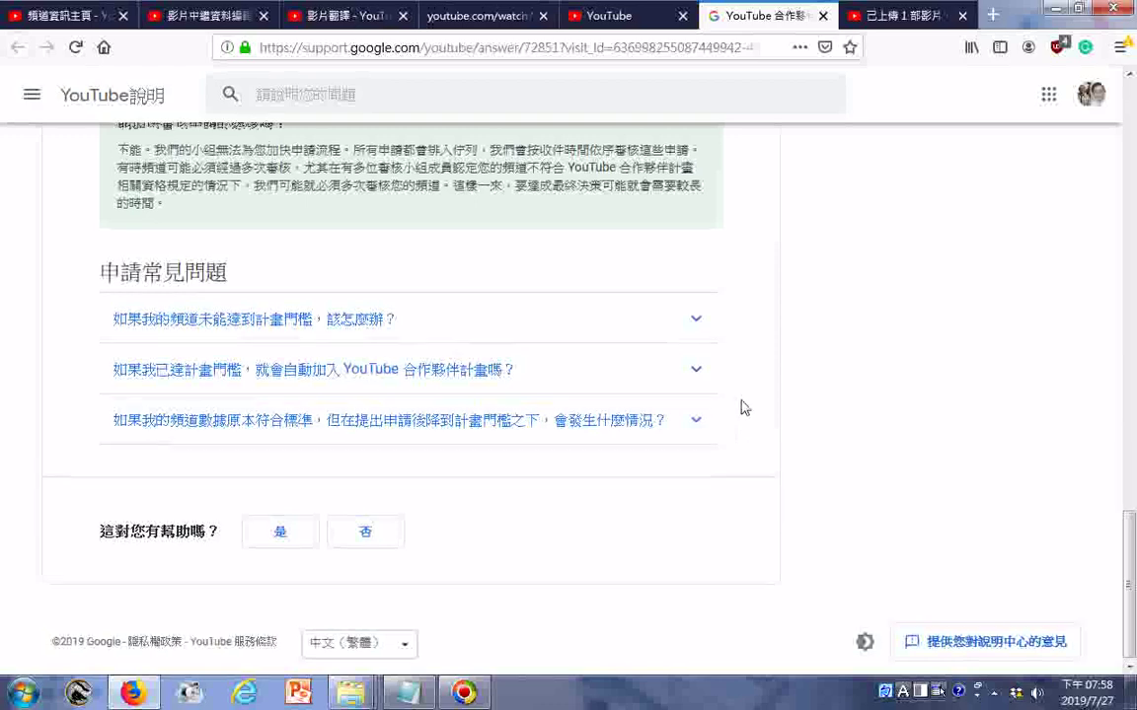
# Step: Close the YouTube Partner Program help page and return to the caption editor
pyautogui.scroll(1, 730, 291)
pyautogui.scroll(3, 731, 291)
pyautogui.click(823, 15)
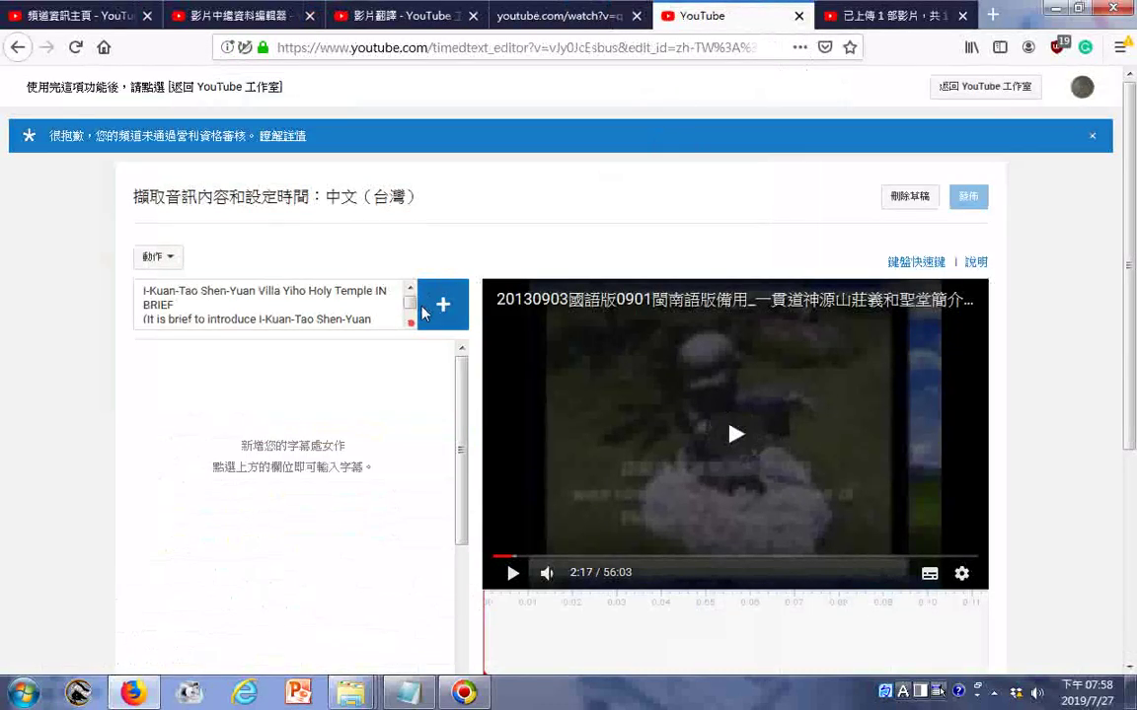
# Step: Insert a line break in the pasted caption text and check the caption's preview over the video
pyautogui.press('Return')
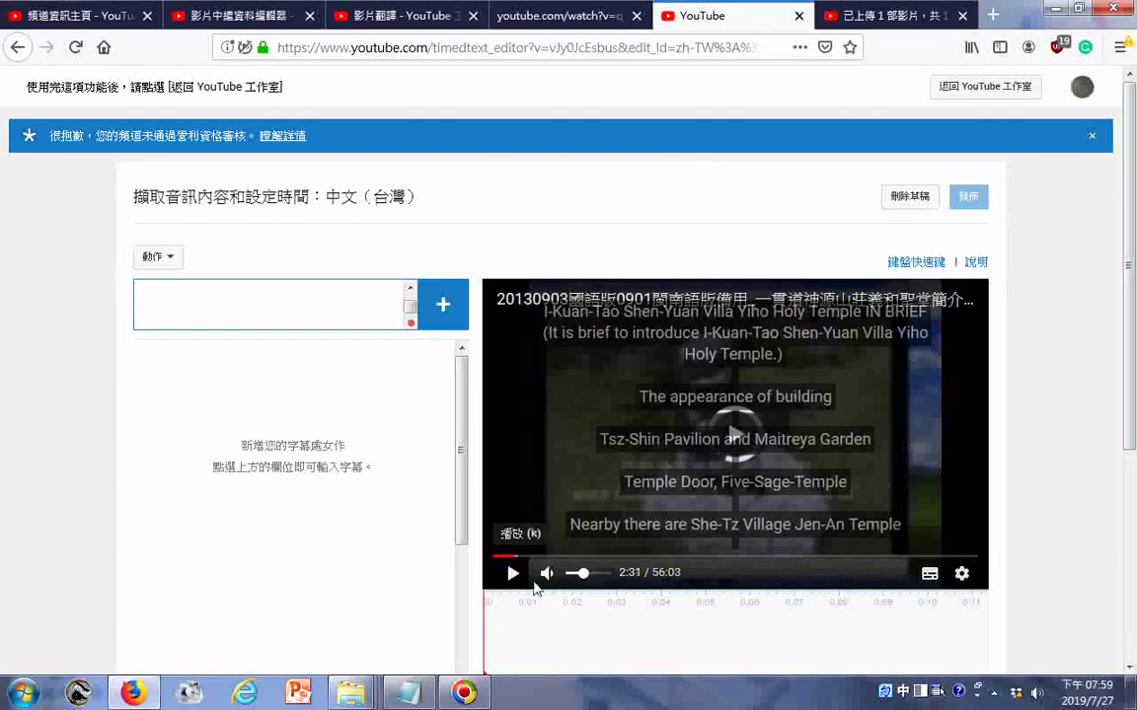
pyautogui.scroll(-2, 669, 544)
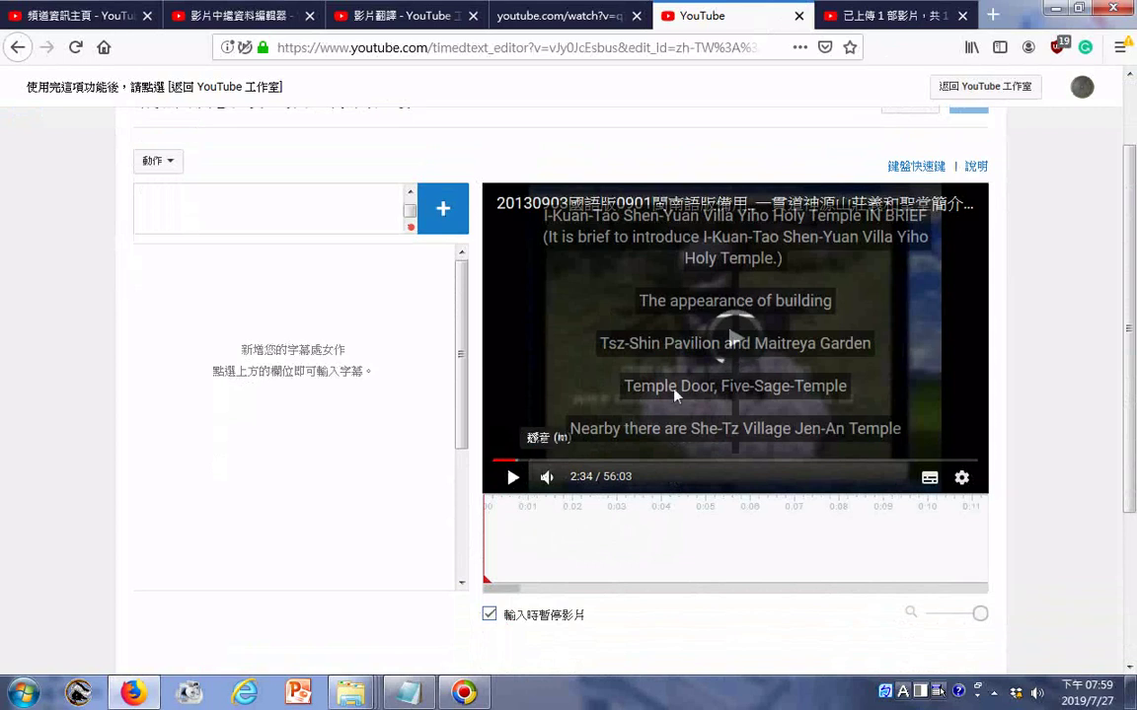
# Step: Close the blank youtube.com/watch browser tab and return to the caption editor
pyautogui.click(524, 22)
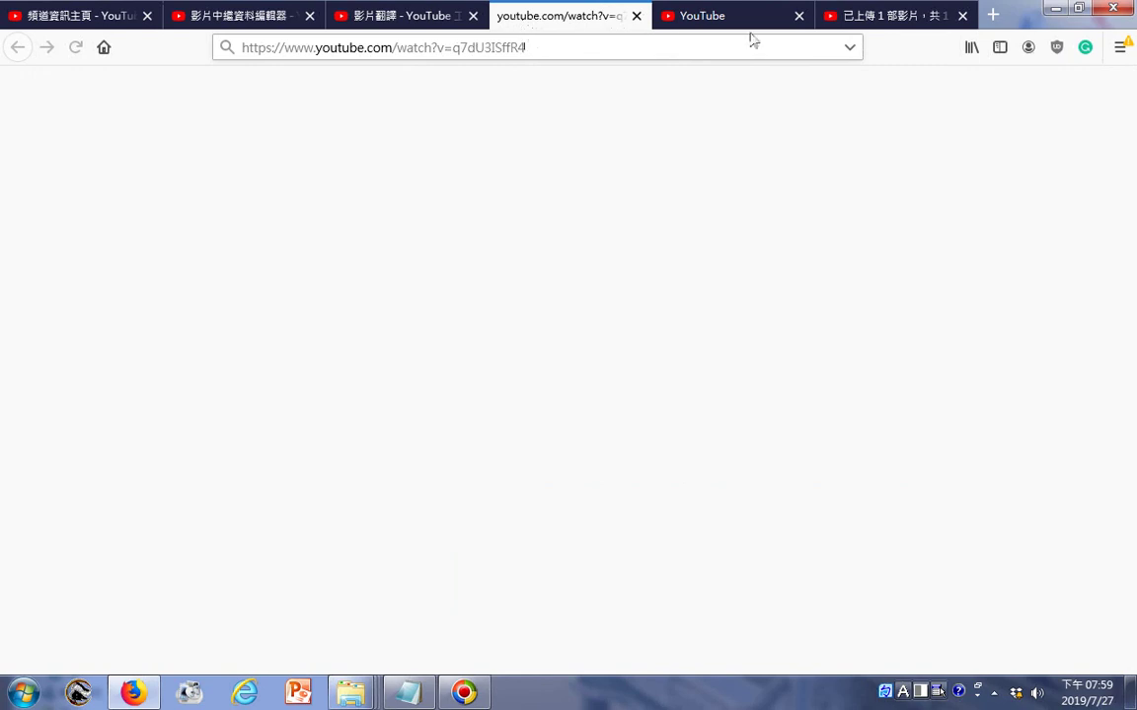
pyautogui.click(635, 18)
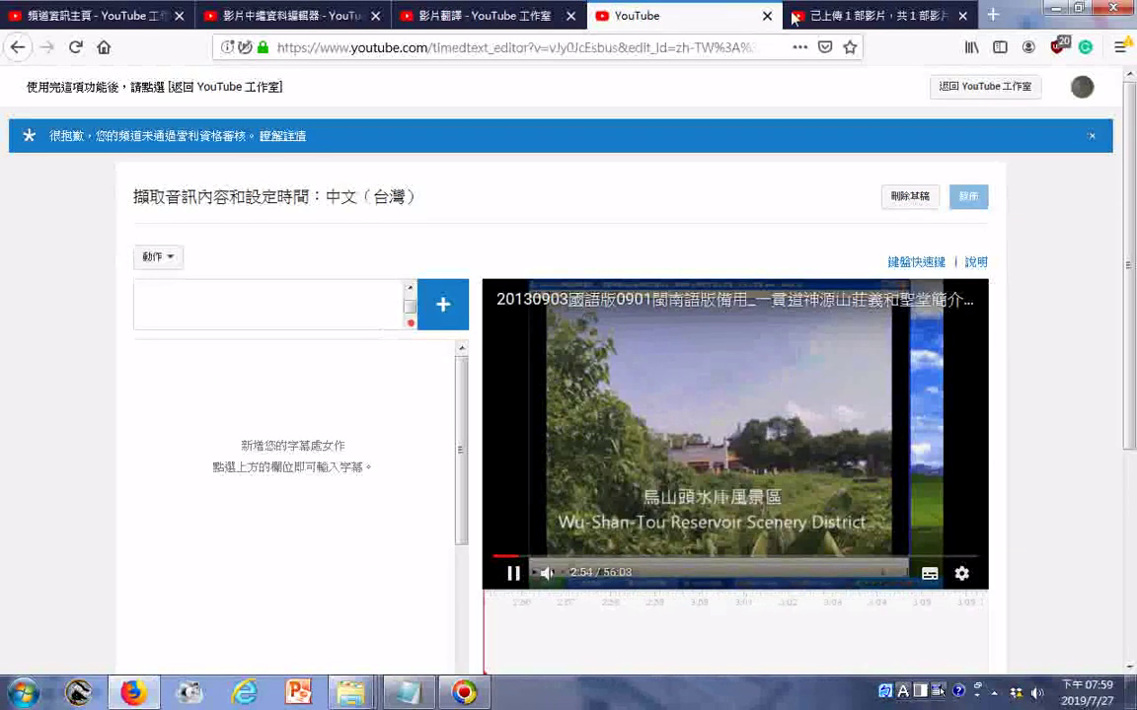
# Step: Look through the open upload, video translation, video details and channel dashboard pages, ending back at the caption editor
pyautogui.click(844, 12)
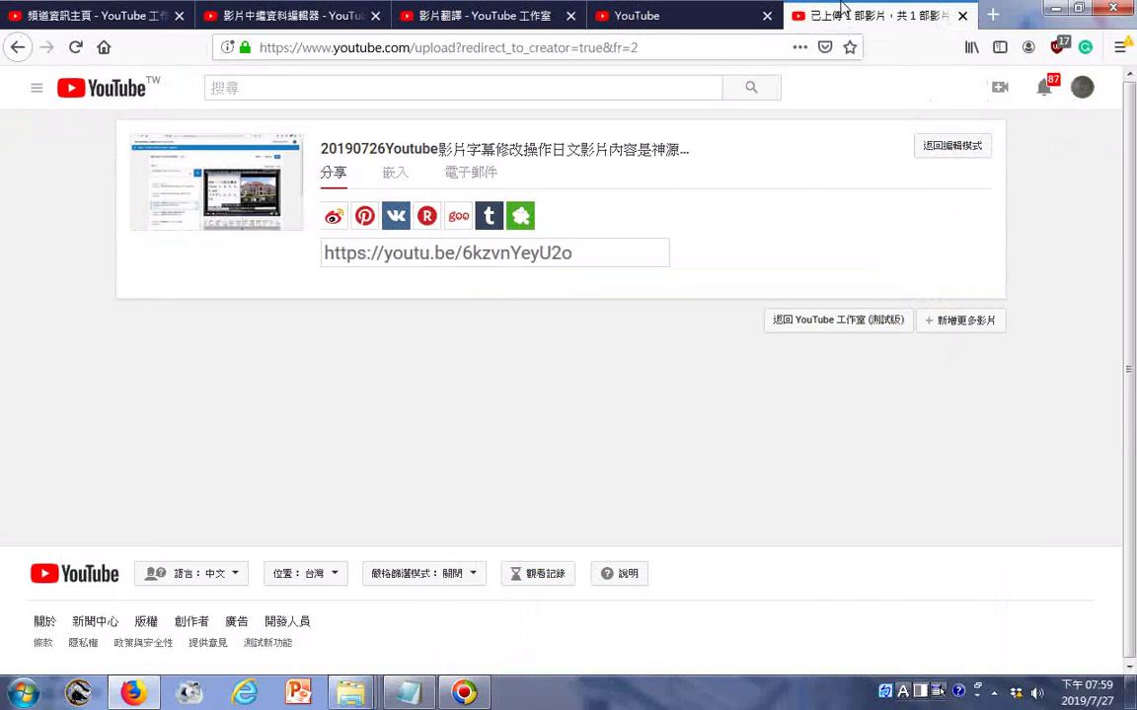
pyautogui.click(513, 14)
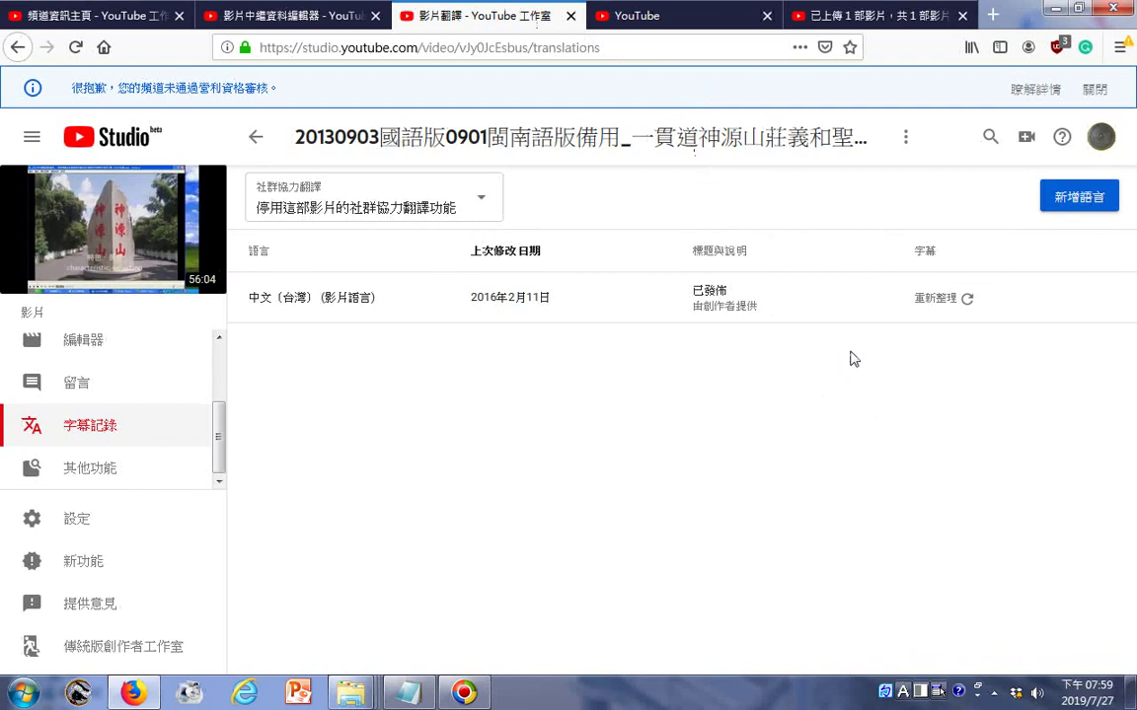
pyautogui.click(316, 12)
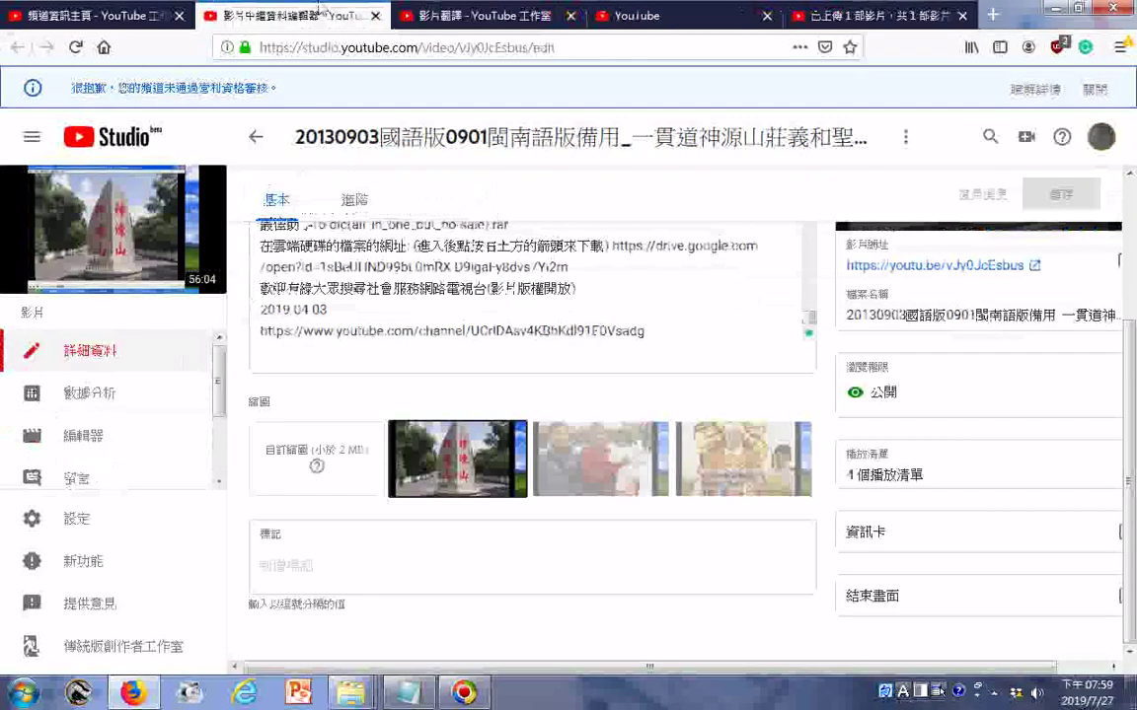
pyautogui.click(143, 22)
pyautogui.click(872, 20)
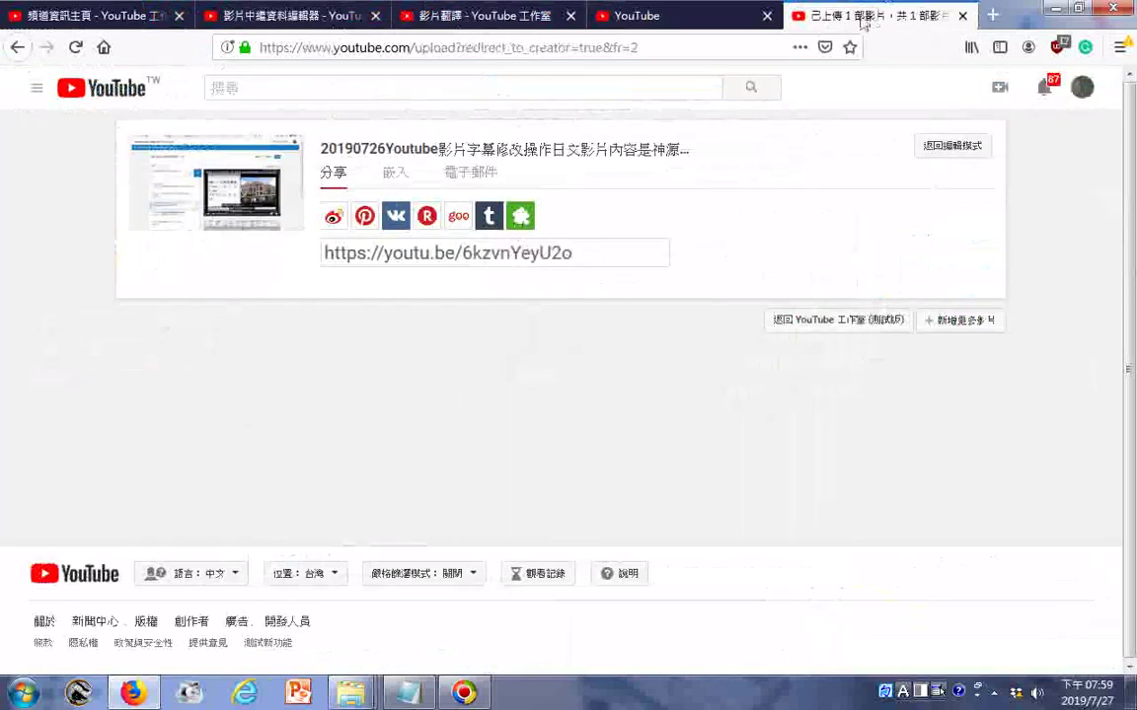
pyautogui.click(681, 16)
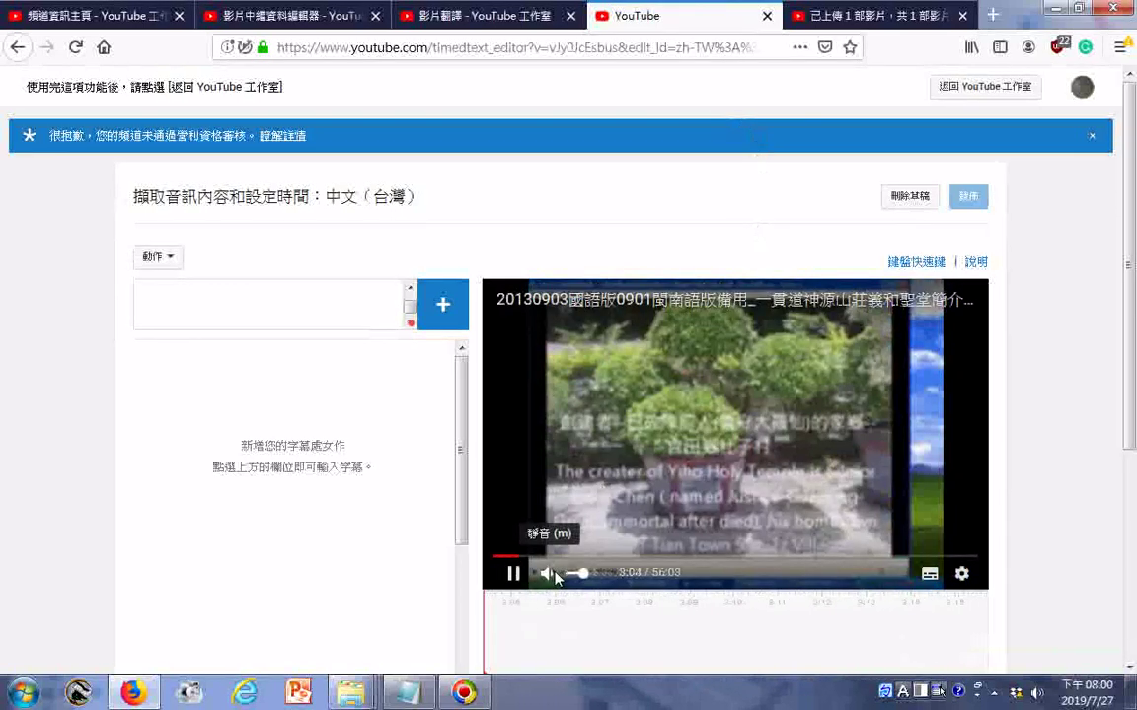
# Step: Put the focus in the caption entry field and examine how the pasted English text overlays the playing video
pyautogui.scroll(-2, 554, 577)
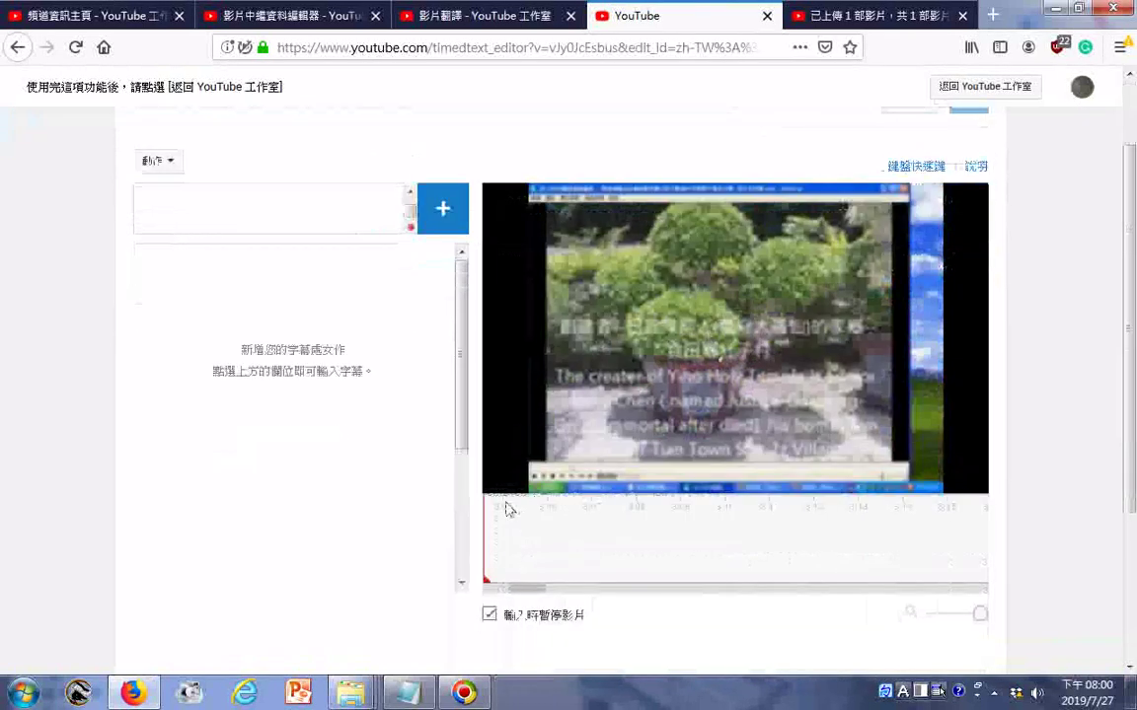
pyautogui.click(335, 202)
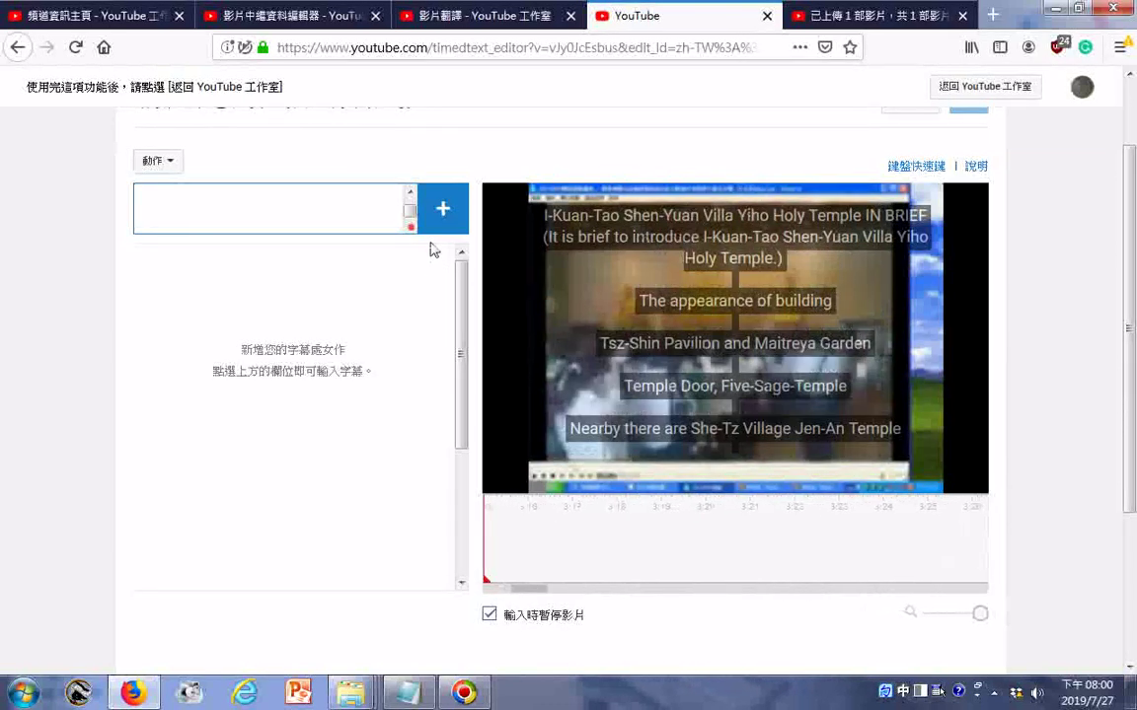
pyautogui.moveTo(507, 325)
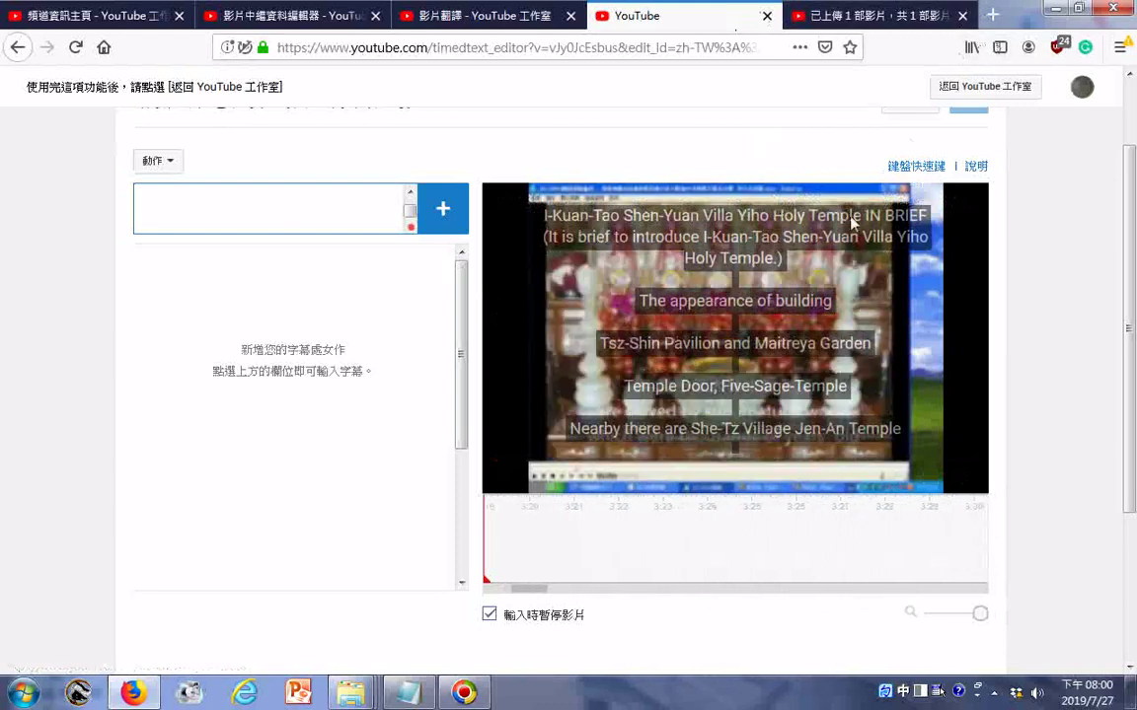
pyautogui.moveTo(582, 424)
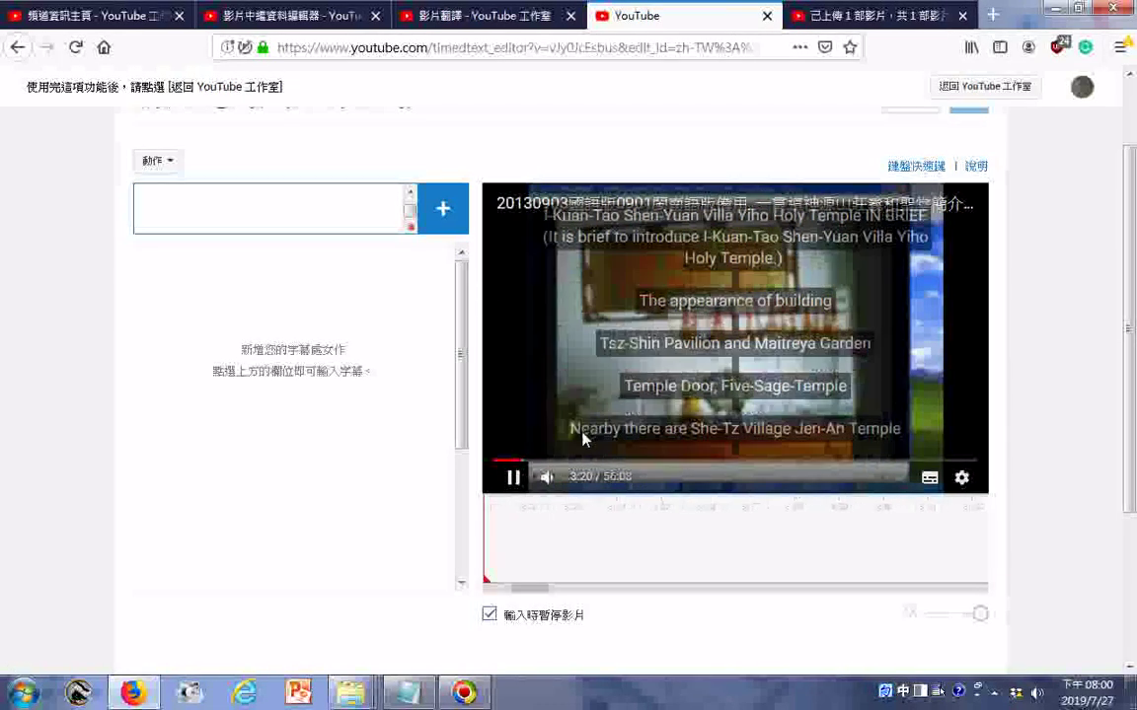